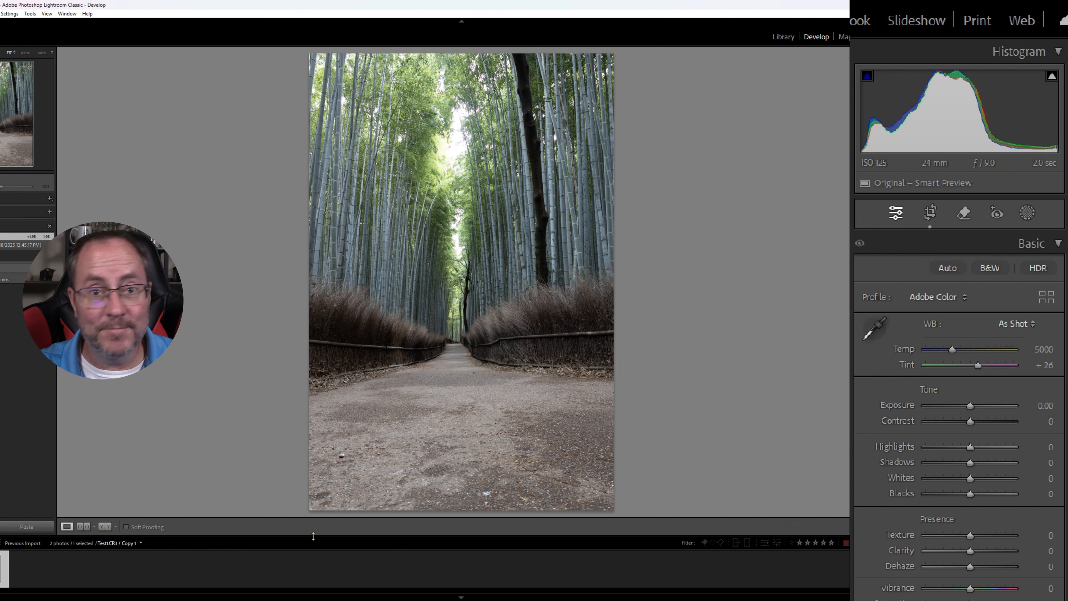
- Show the photo beside its reference version and check the highlight clipping, leaving the clipping warning off
key("shift+r")
left_click(1052, 76)
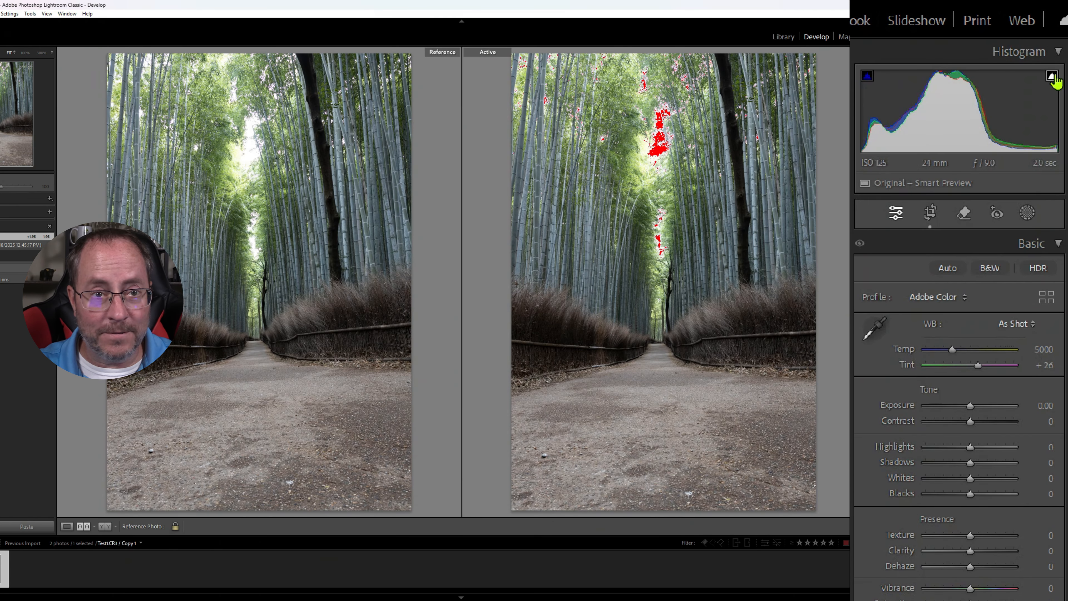
left_click(1052, 77)
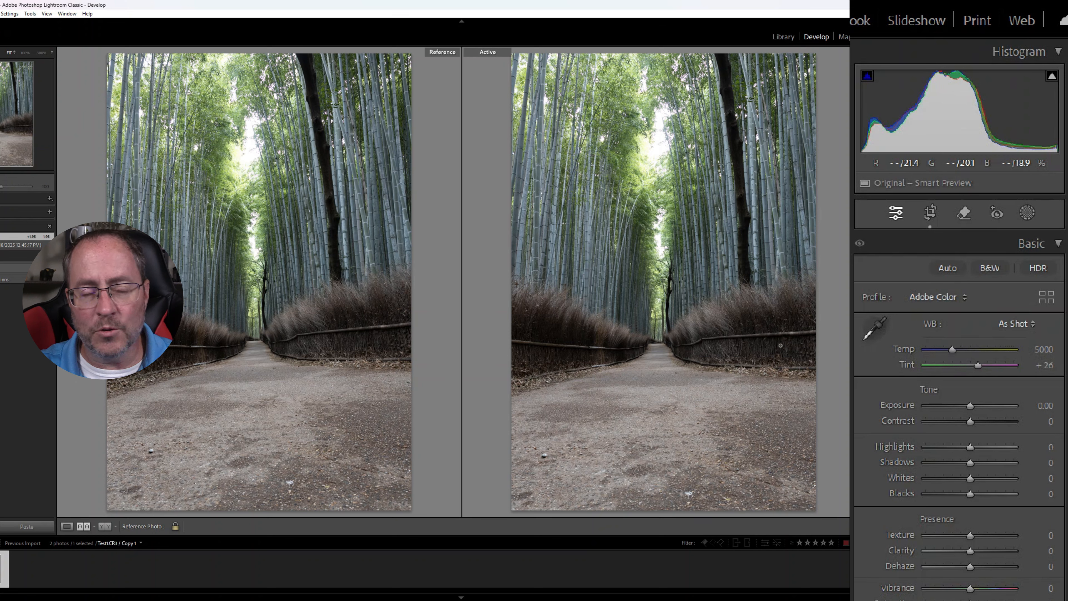
- Create a brush mask at size 20.0 and paint it over the path and the brush fences on both sides
left_click(1027, 213)
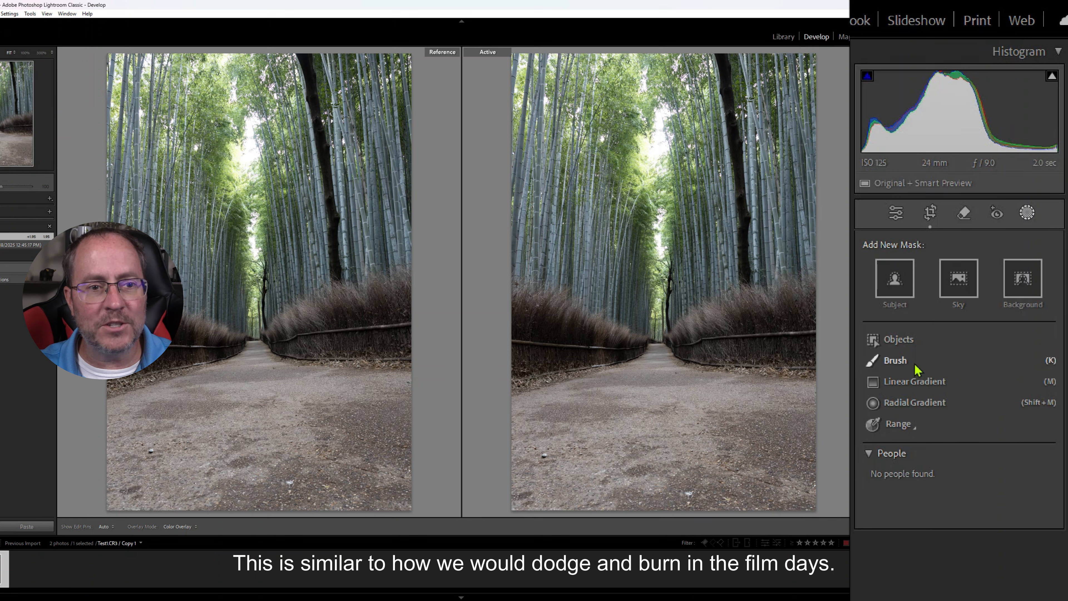
left_click(927, 362)
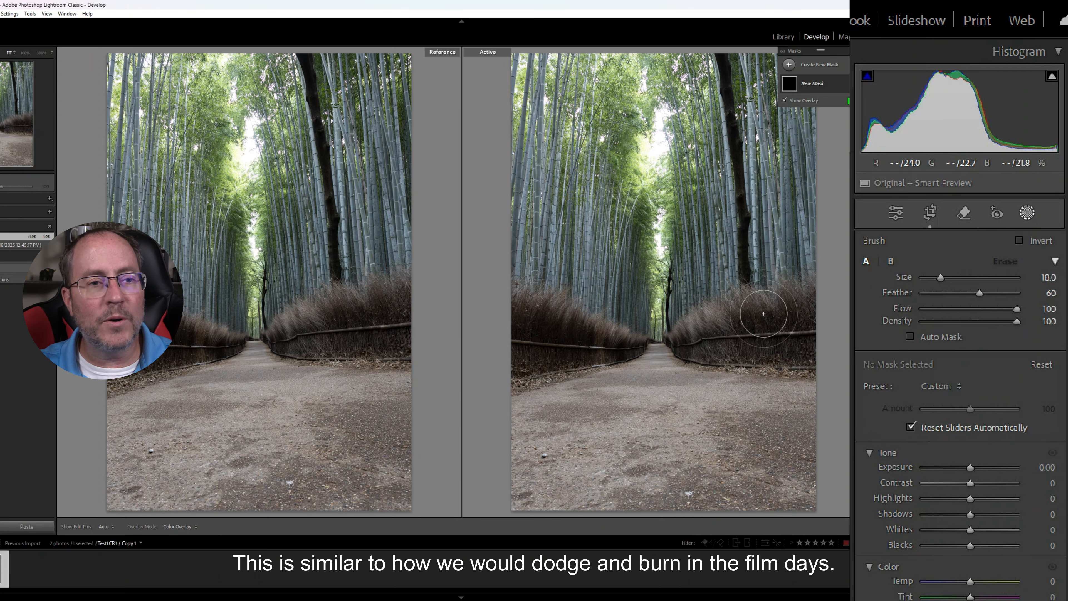
scroll(742, 346, "up", 2)
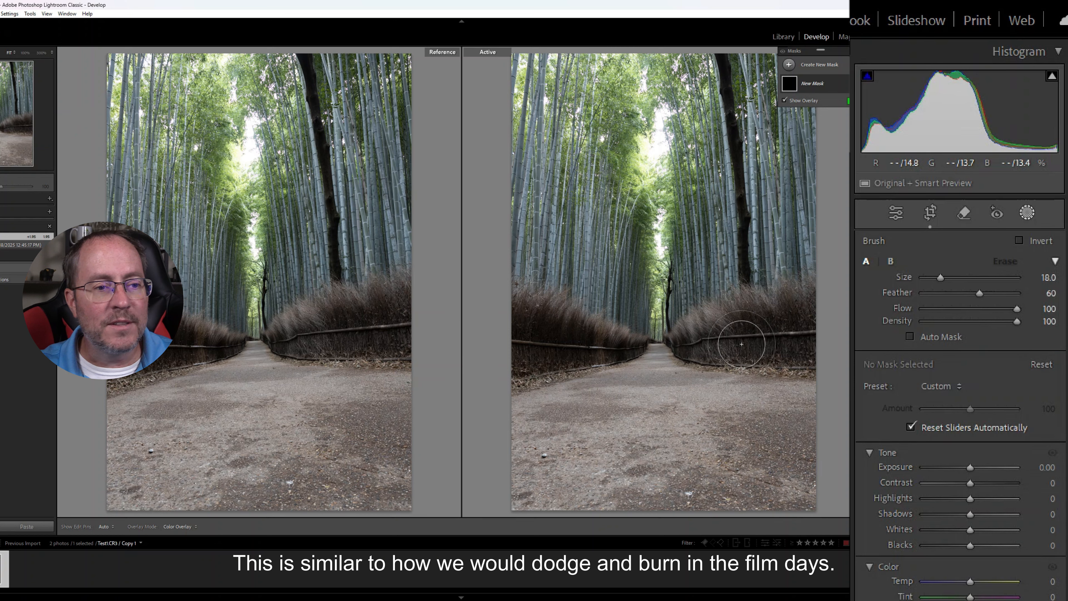
mouse_move(808, 311)
left_mouse_down()
mouse_move(753, 318)
mouse_move(695, 362)
mouse_move(648, 378)
mouse_move(523, 323)
mouse_move(515, 488)
mouse_move(737, 519)
mouse_move(809, 488)
mouse_move(807, 378)
mouse_move(770, 379)
mouse_move(707, 452)
mouse_move(752, 421)
mouse_move(613, 459)
mouse_move(544, 410)
mouse_move(723, 375)
left_mouse_up()
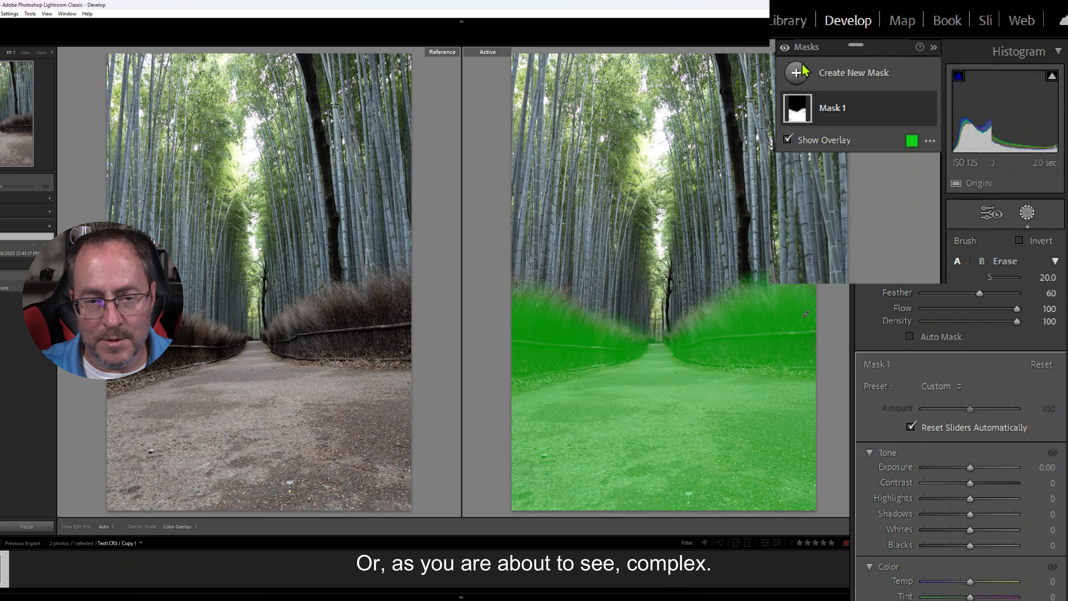
- Rename the new mask as Ground
right_click(836, 113)
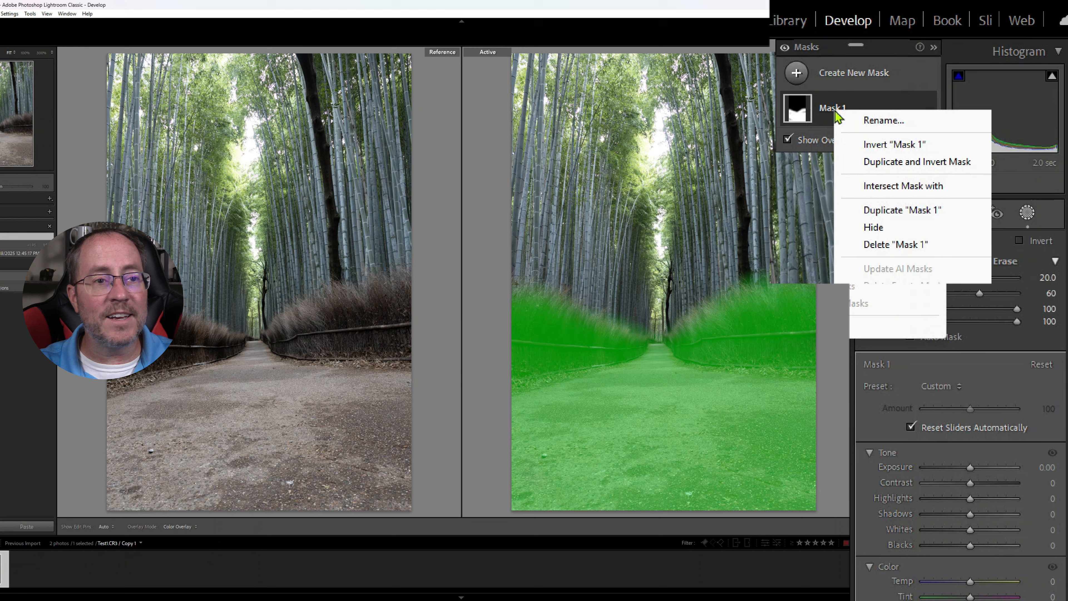
left_click(904, 122)
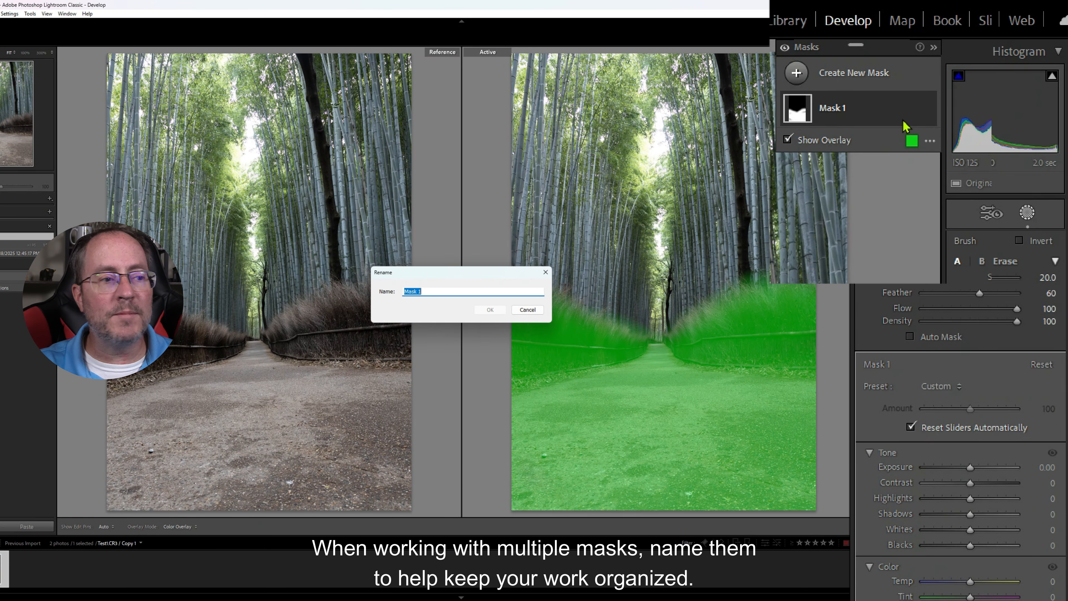
type("Ground")
key("Return")
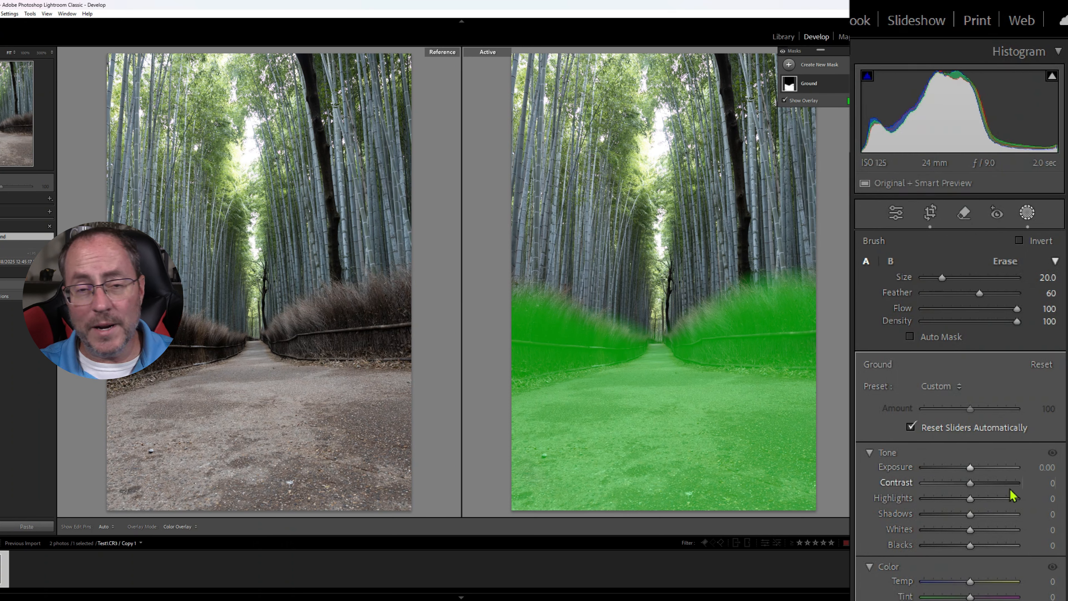
- Set the Ground mask's Shadows to 58 and make an inverted duplicate of the mask
left_click(971, 515)
left_click_drag(972, 518, 999, 517)
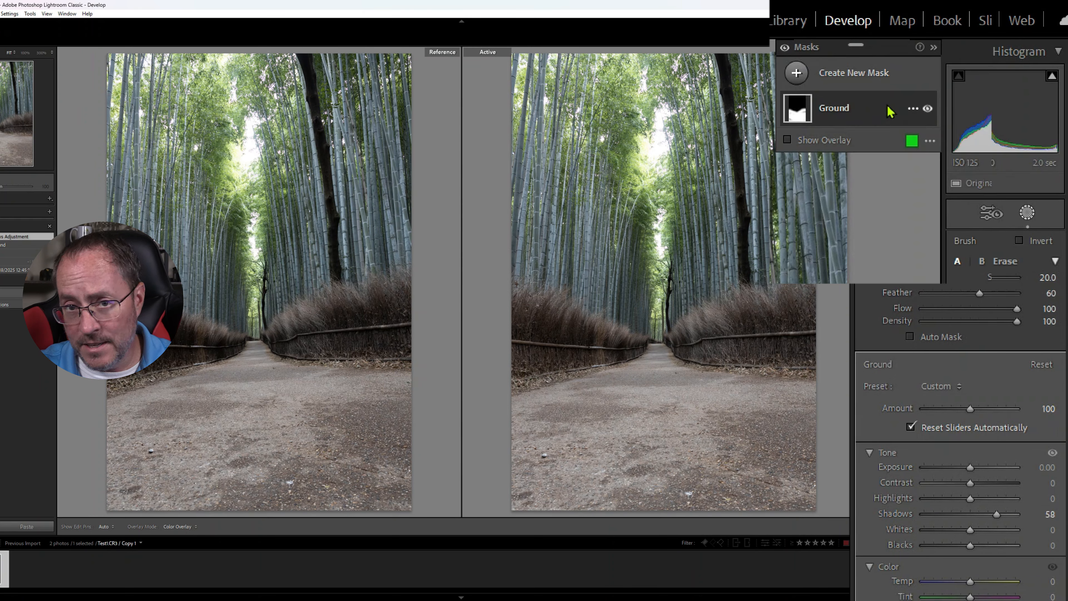
left_click(913, 109)
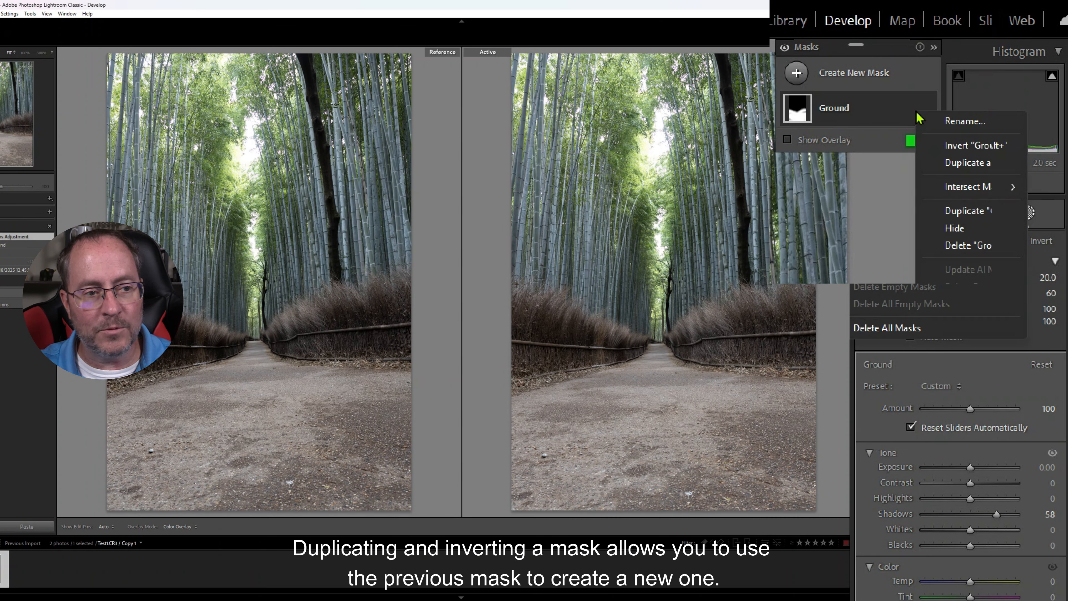
left_click(967, 162)
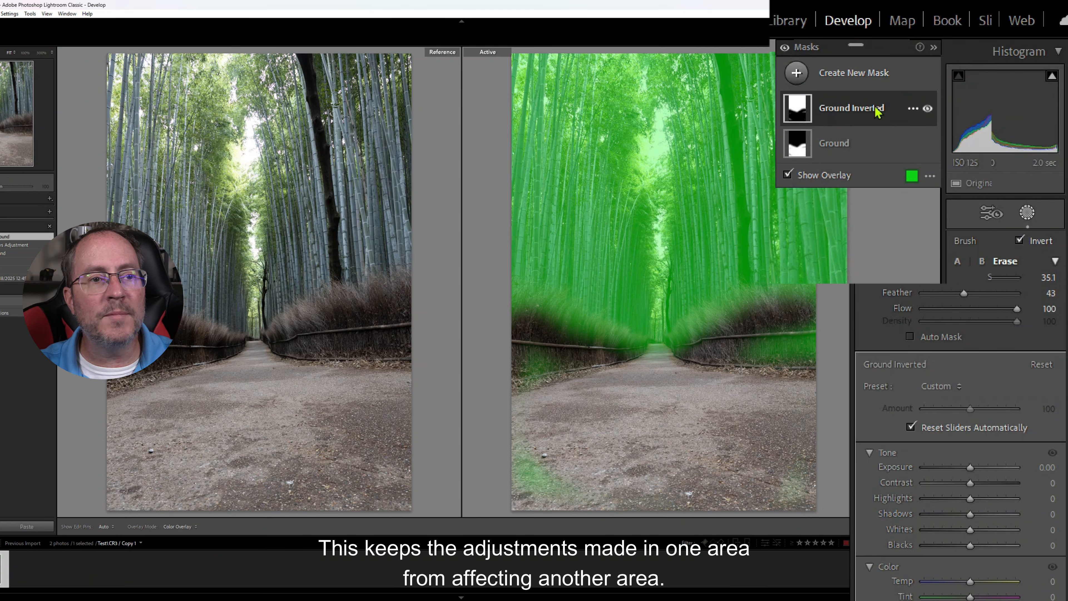
left_click(913, 108)
left_click(953, 123)
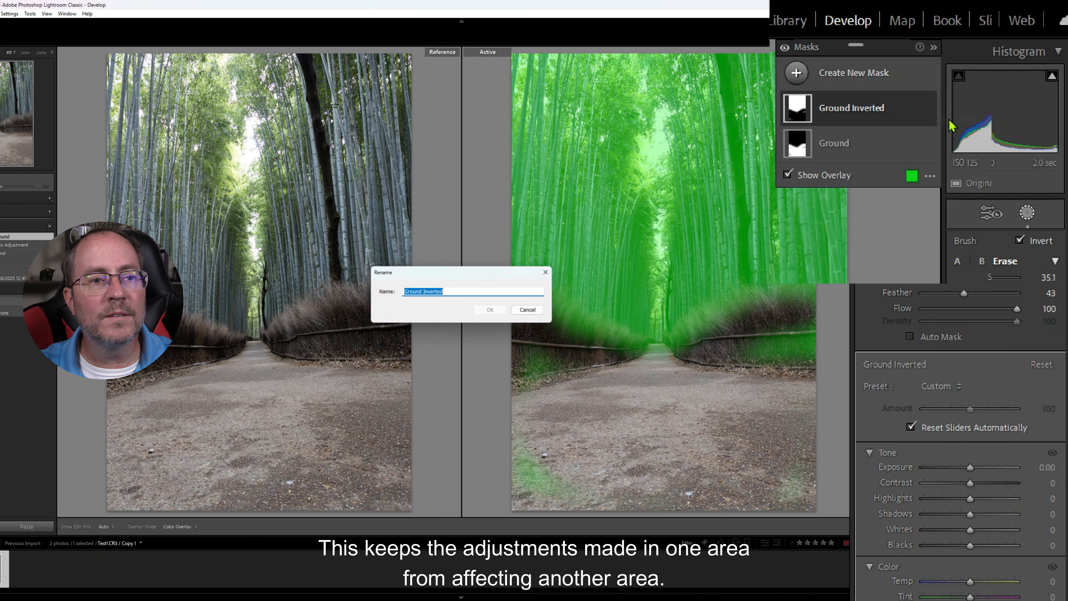
key("Escape")
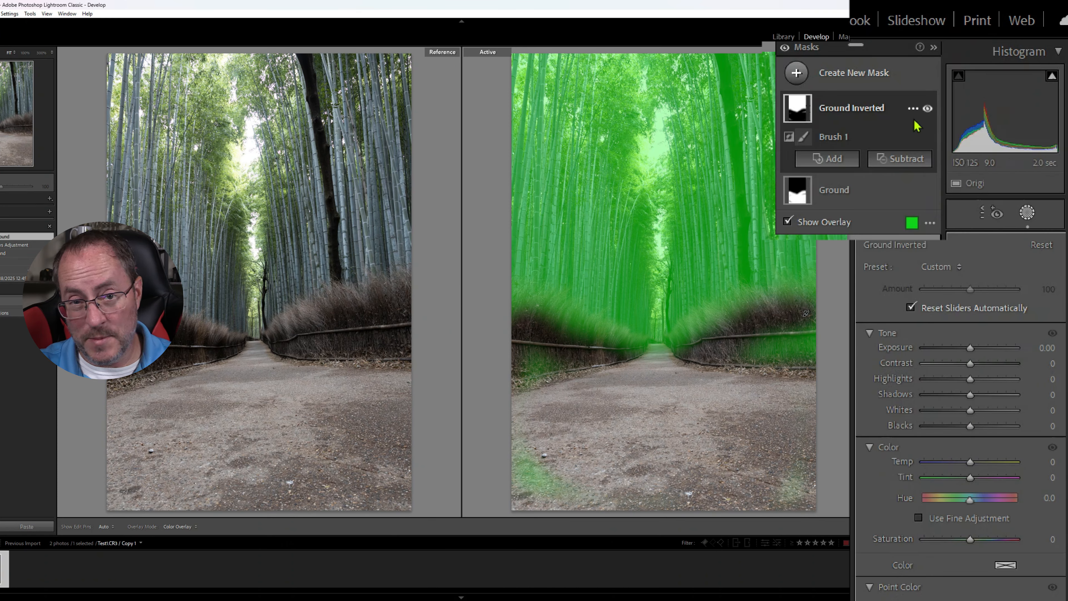
- Subtract the leftover patches on the path and fences from the Ground Inverted mask with a size 20.0 brush
left_click(907, 161)
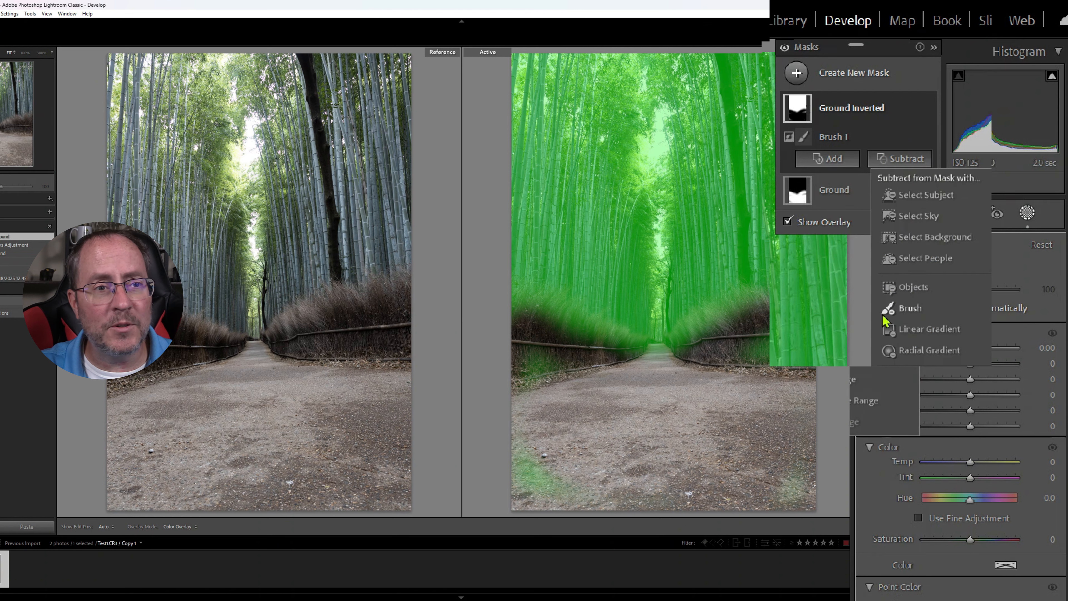
left_click(906, 374)
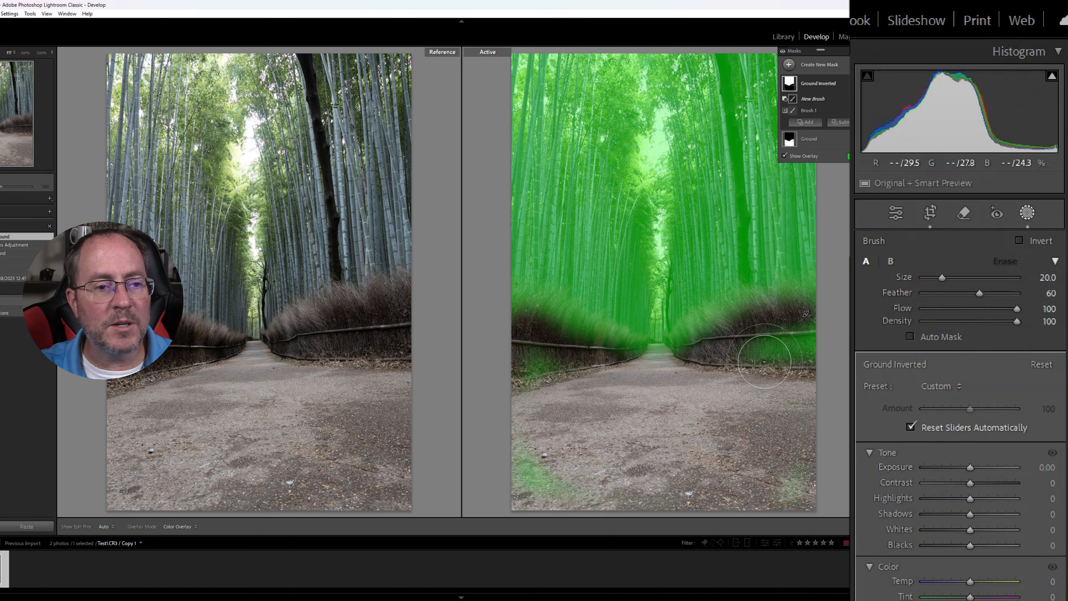
mouse_move(761, 358)
left_mouse_down()
mouse_move(820, 341)
mouse_move(824, 354)
left_mouse_up()
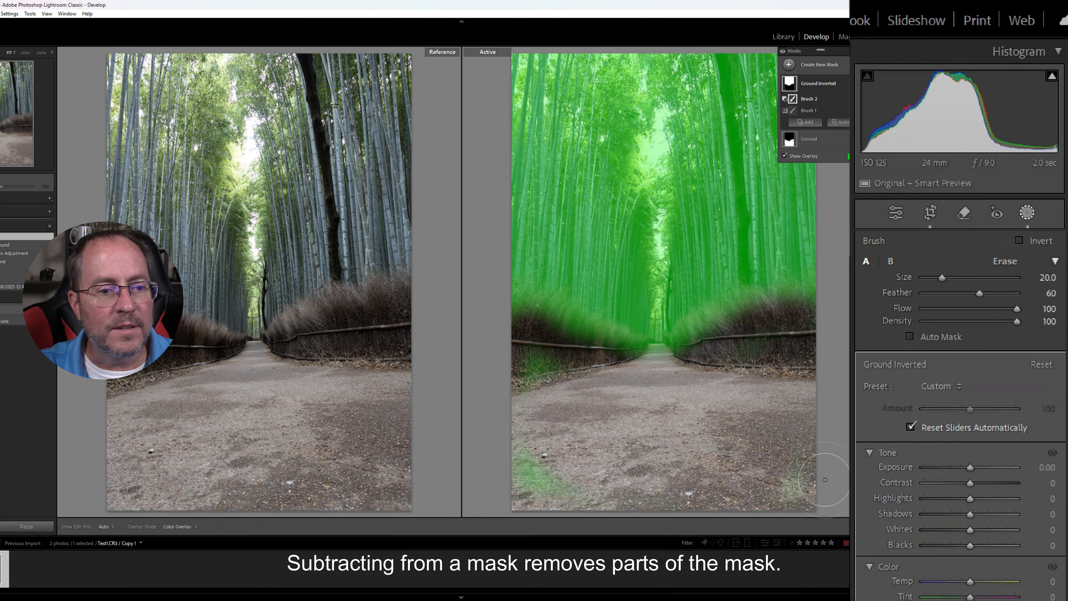
left_click_drag(584, 498, 526, 453)
left_click_drag(546, 396, 540, 366)
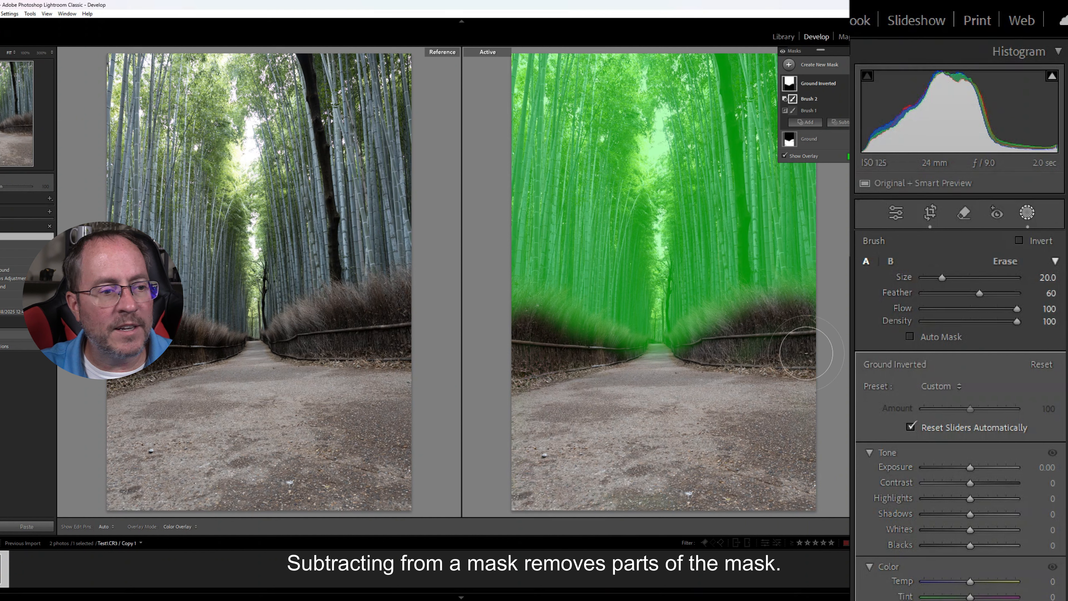
left_click_drag(790, 350, 733, 359)
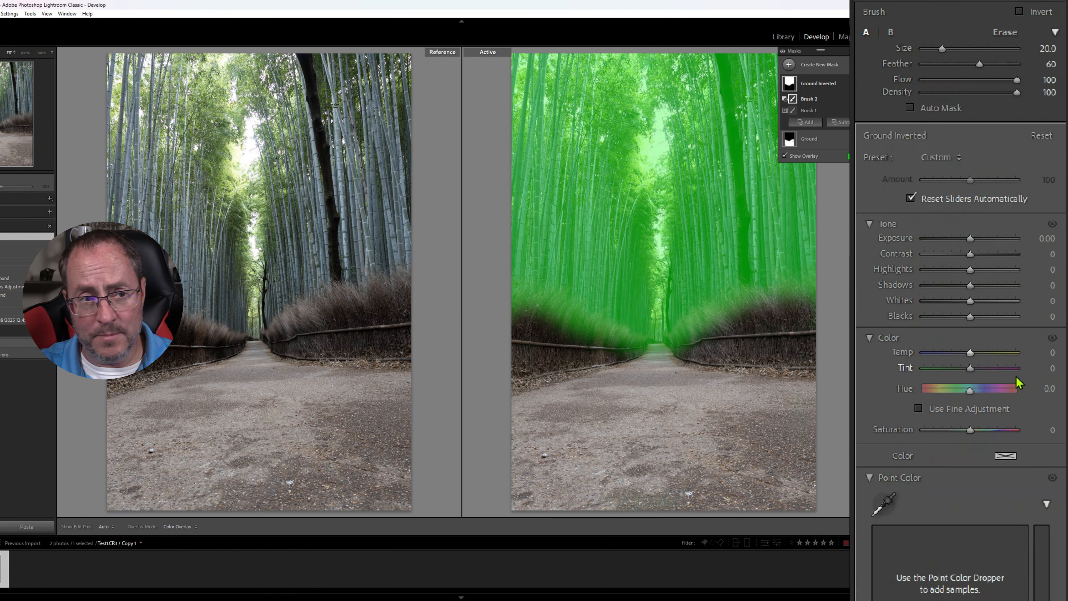
- Set the Ground Inverted mask's Saturation to 39 and Temp to -2
left_click_drag(973, 433, 1040, 430)
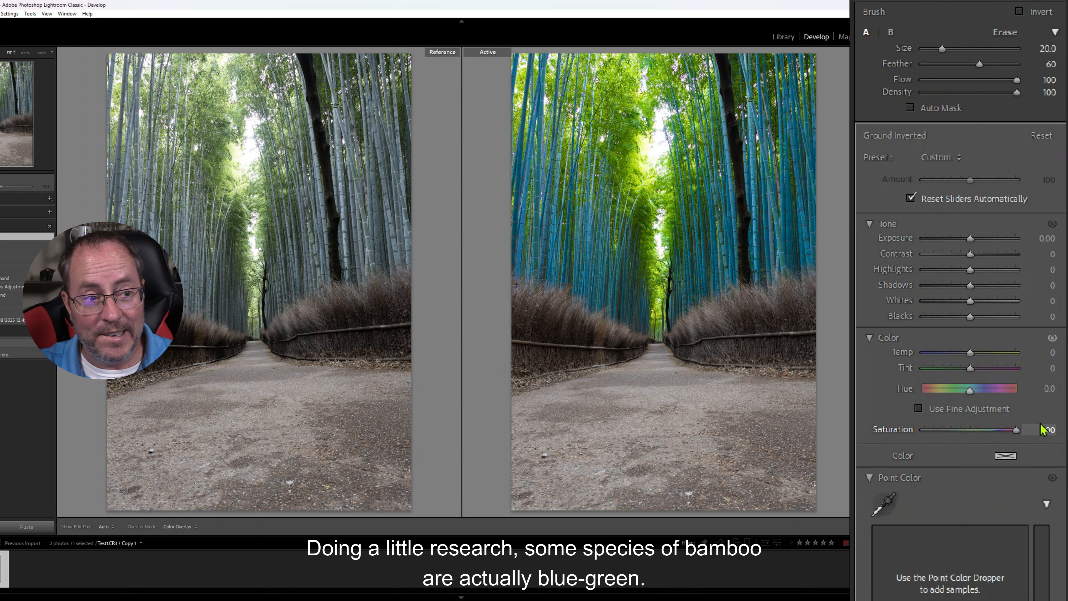
left_click_drag(1016, 430, 989, 433)
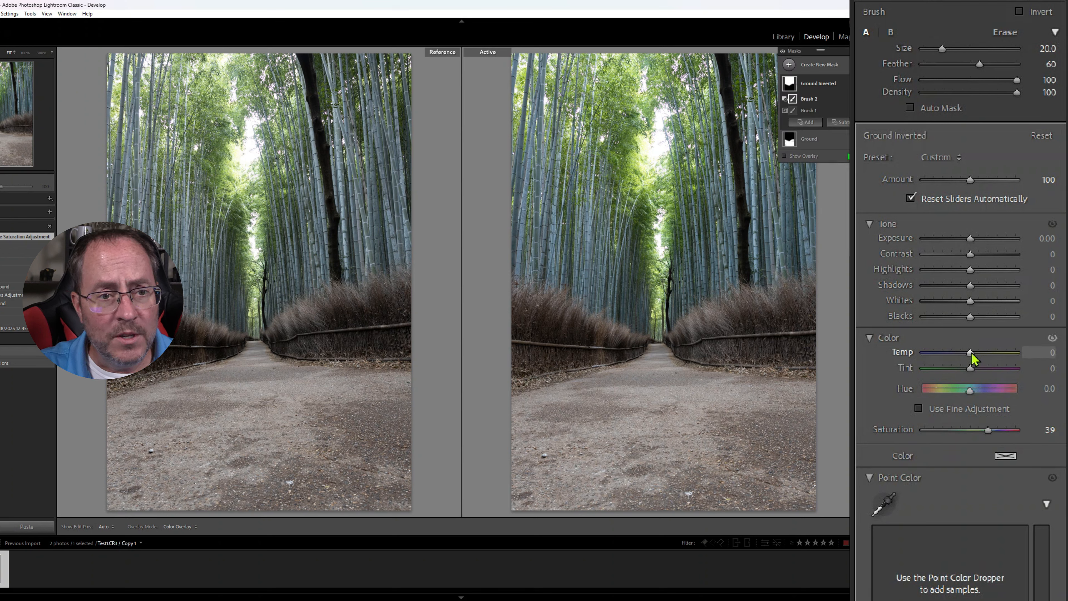
mouse_move(972, 355)
left_mouse_down()
mouse_move(985, 359)
mouse_move(976, 356)
left_mouse_up()
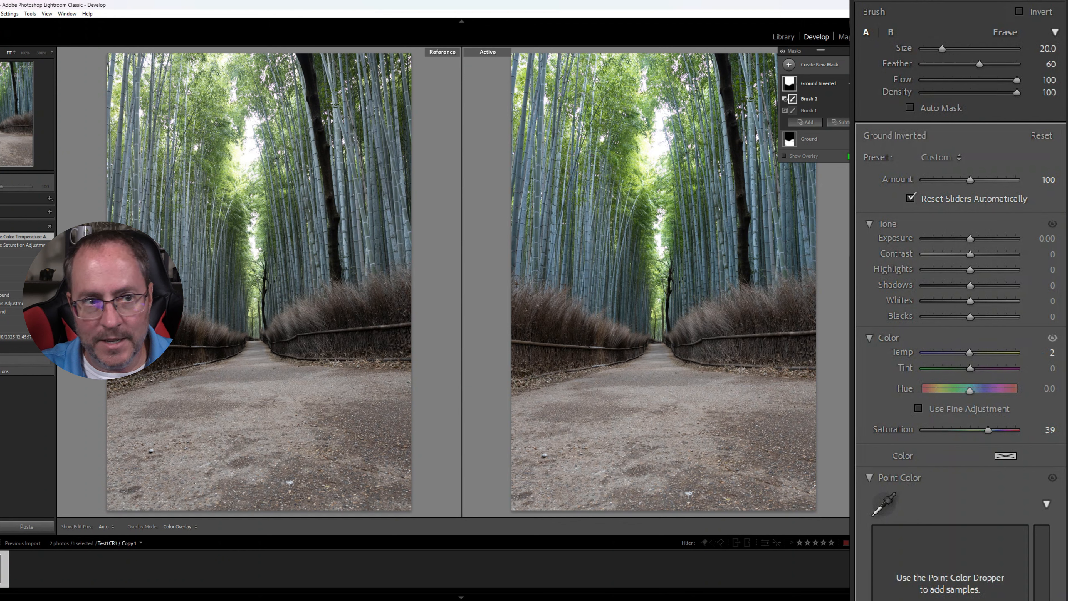
- Intersect the Ground Inverted mask with a brush and paint over the bamboo on both sides of the path
right_click(841, 83)
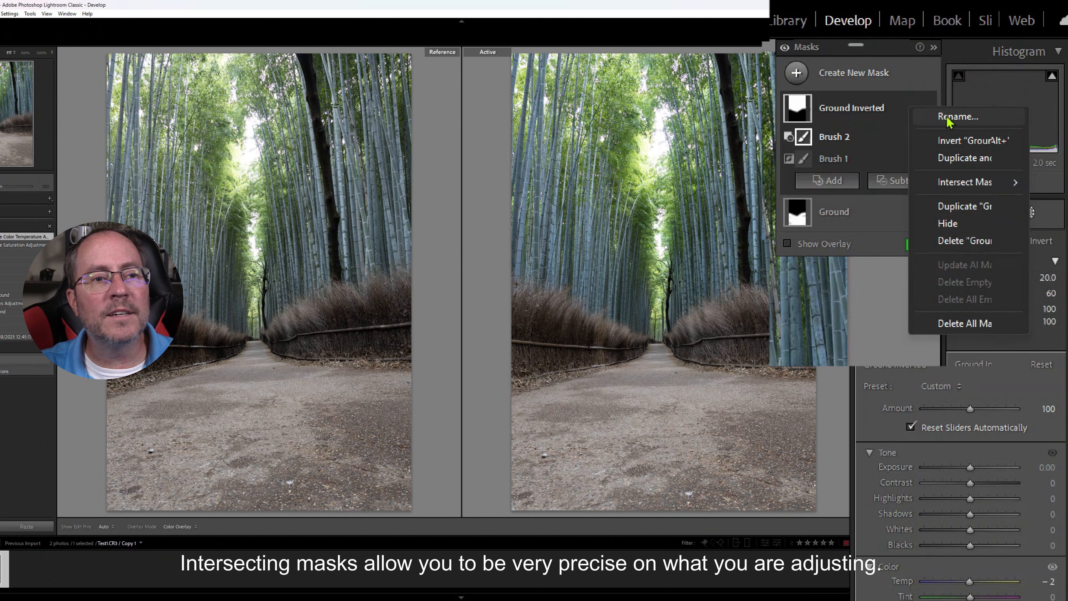
mouse_move(967, 181)
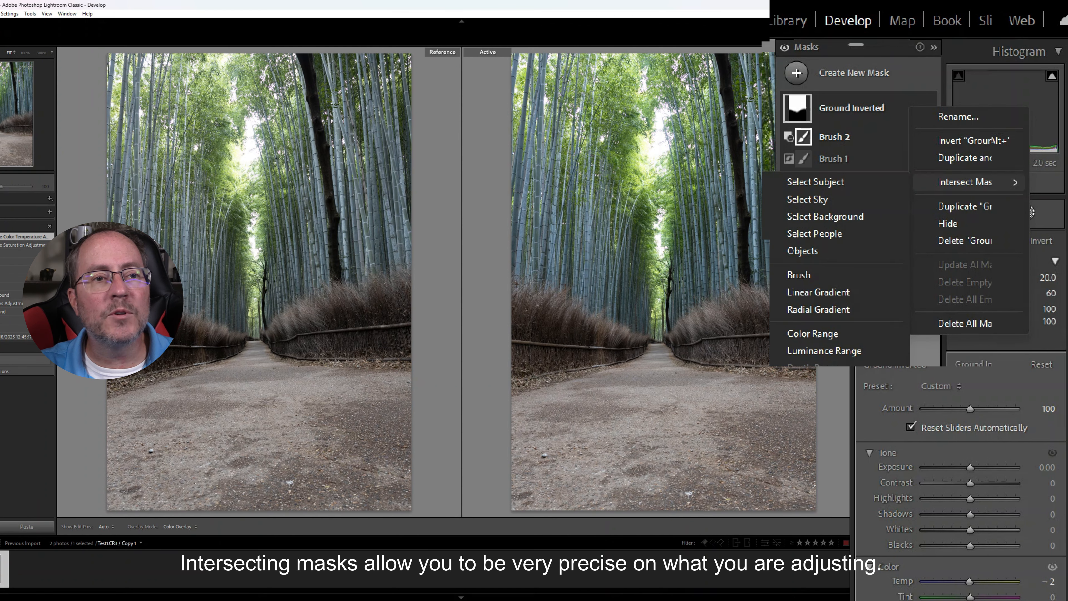
left_click(839, 280)
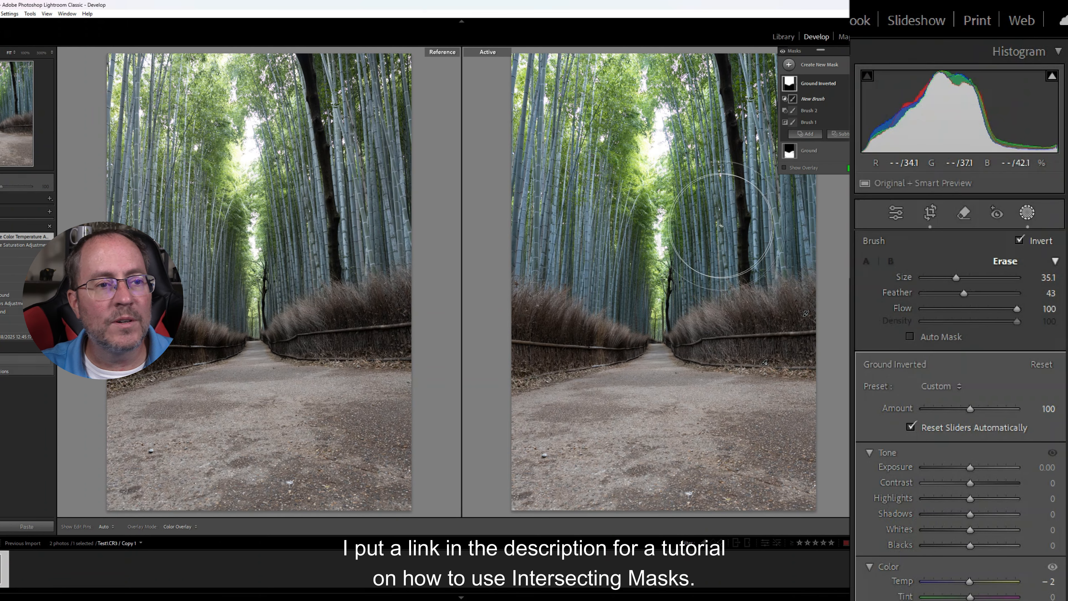
mouse_move(724, 230)
left_mouse_down()
mouse_move(775, 214)
mouse_move(760, 99)
mouse_move(774, 108)
mouse_move(776, 167)
mouse_move(760, 164)
left_mouse_up()
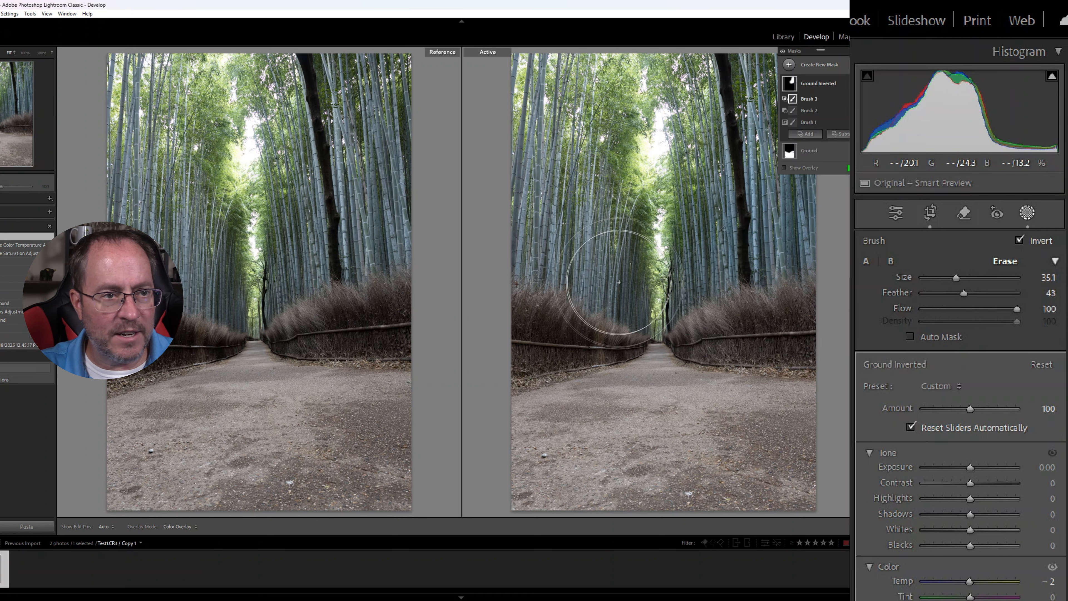
mouse_move(547, 193)
left_mouse_down()
mouse_move(534, 160)
mouse_move(537, 204)
mouse_move(561, 233)
mouse_move(543, 180)
left_mouse_up()
- Reduce the brush size to 16.0 and turn on the mask overlay
left_click(784, 167)
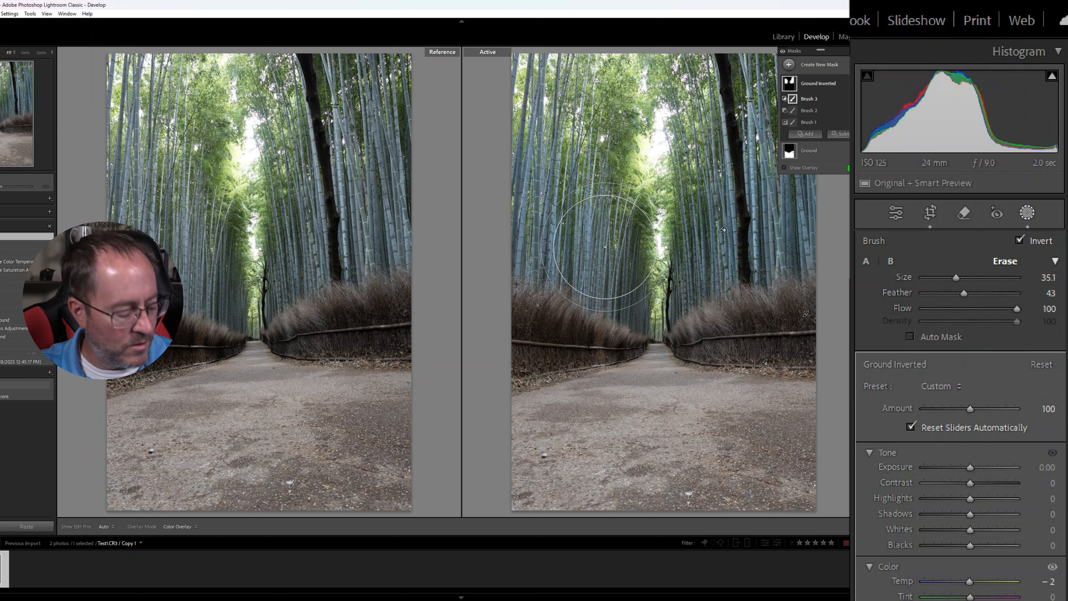
scroll(603, 246, "down", 6)
key("h")
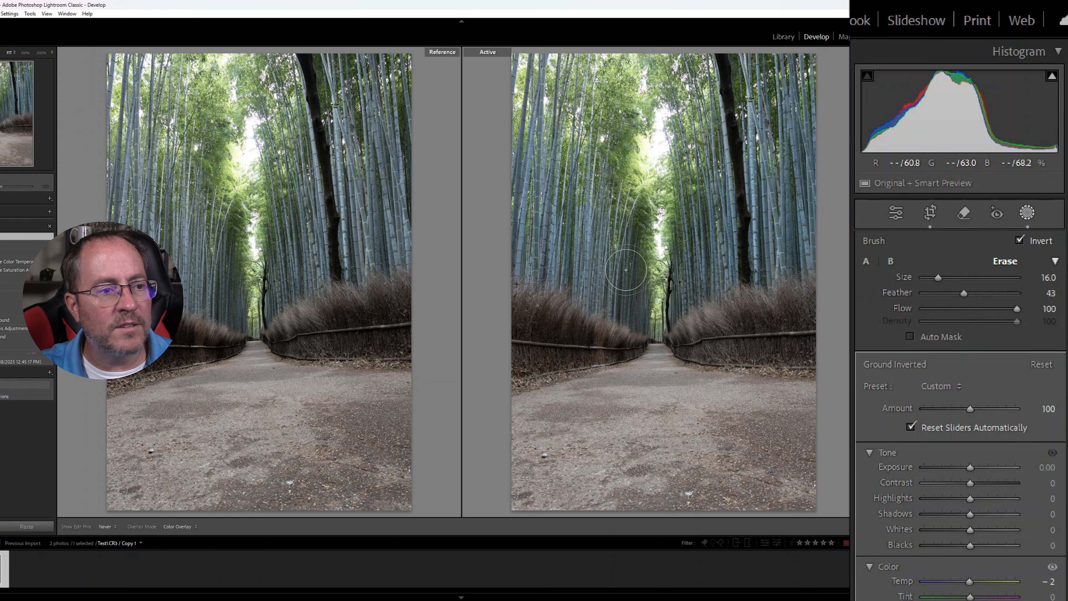
key("h")
key("h")
key("h")
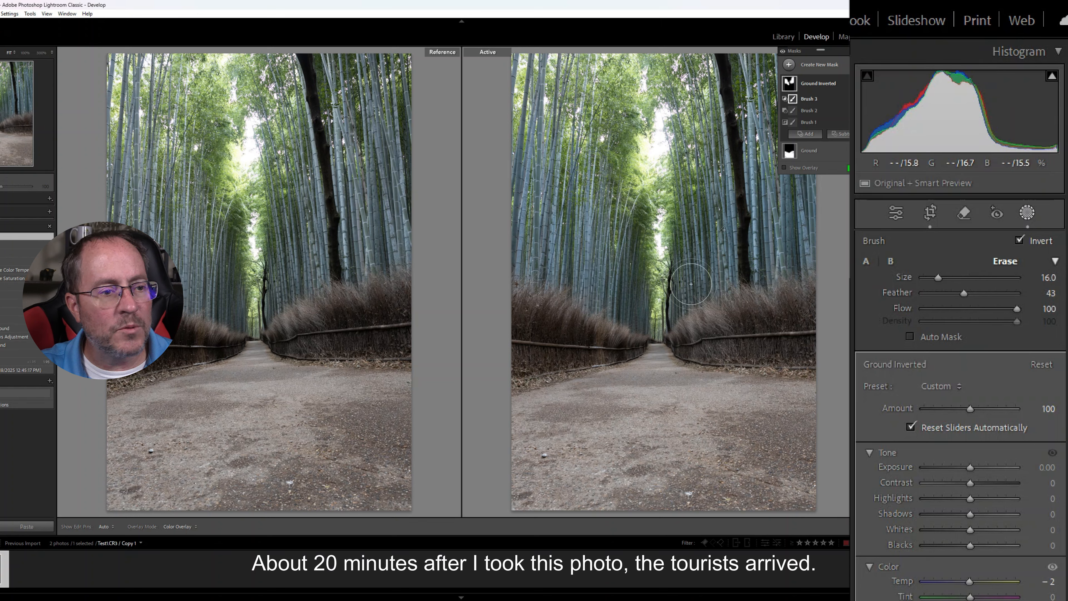
key("o")
- Add a Color Range to the Ground Inverted mask, sampling a bamboo stalk near the top of the photo, and return to the full photo view
left_click(24, 113)
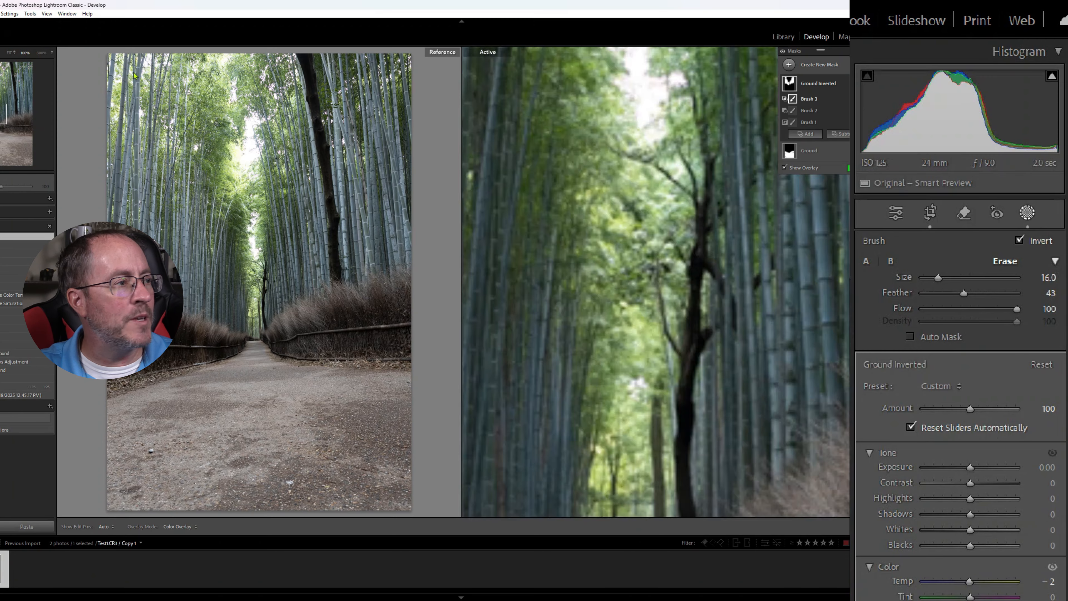
left_click_drag(4, 115, 4, 81)
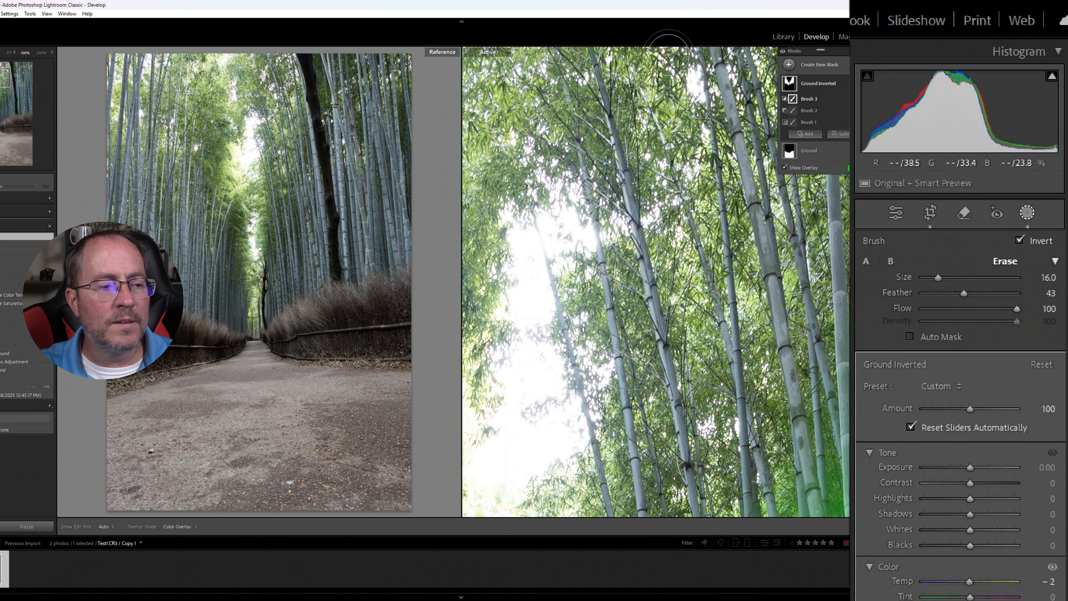
left_click(823, 201)
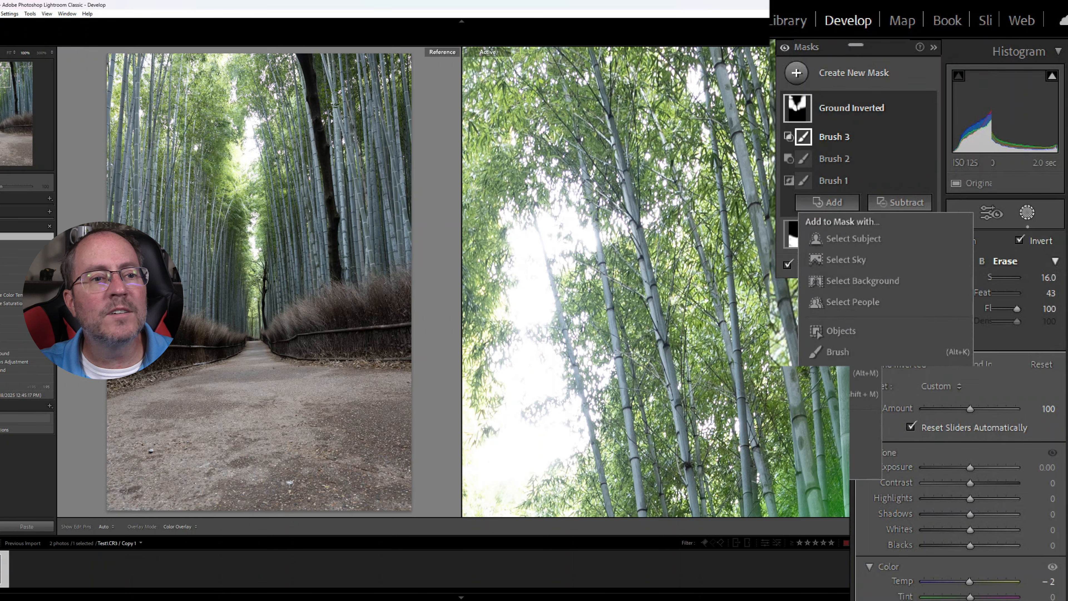
left_click(858, 423)
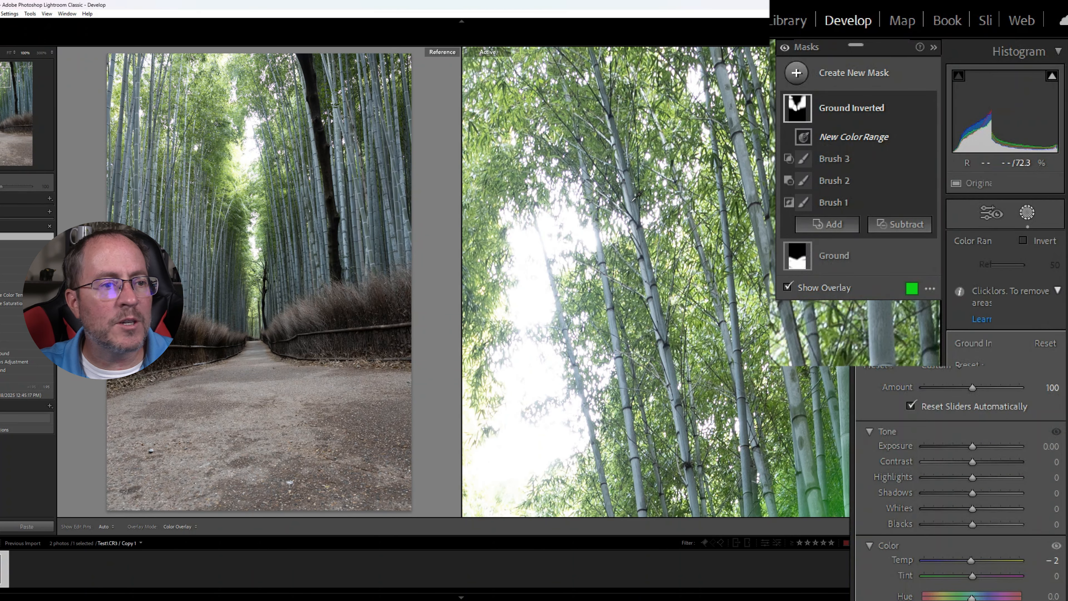
left_click(633, 205)
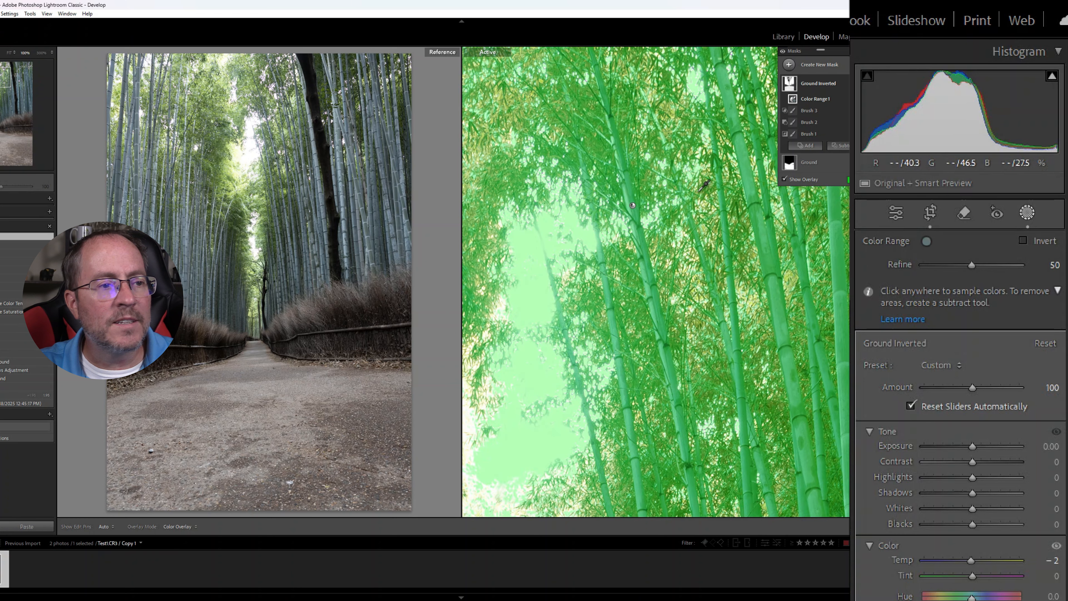
left_click(14, 54)
left_click(8, 64)
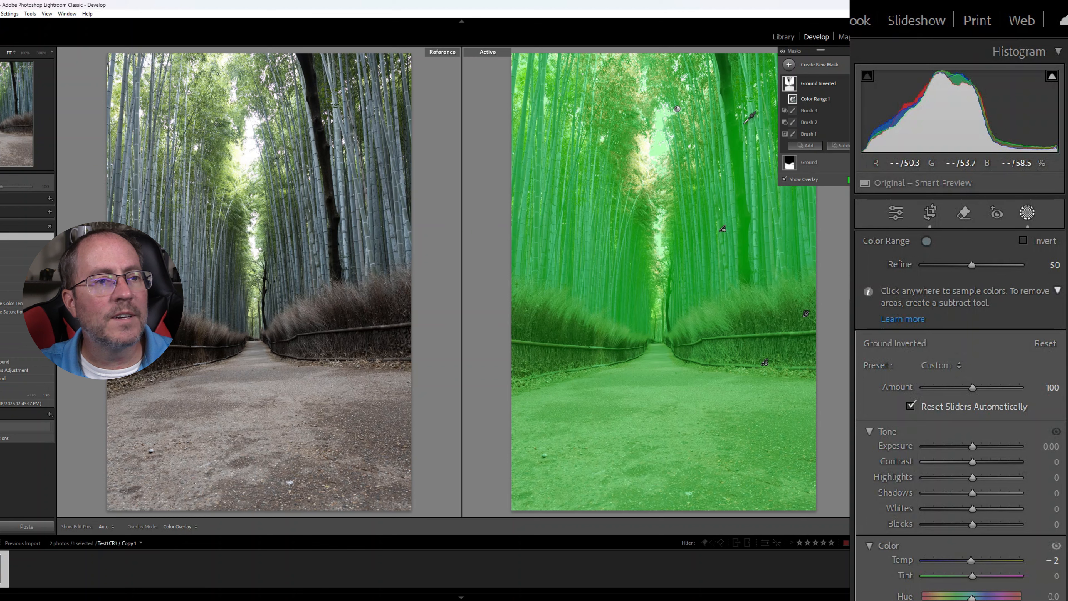
- Undo the Color Range addition and set the Ground Inverted mask's Temp to 32
key("ctrl+z")
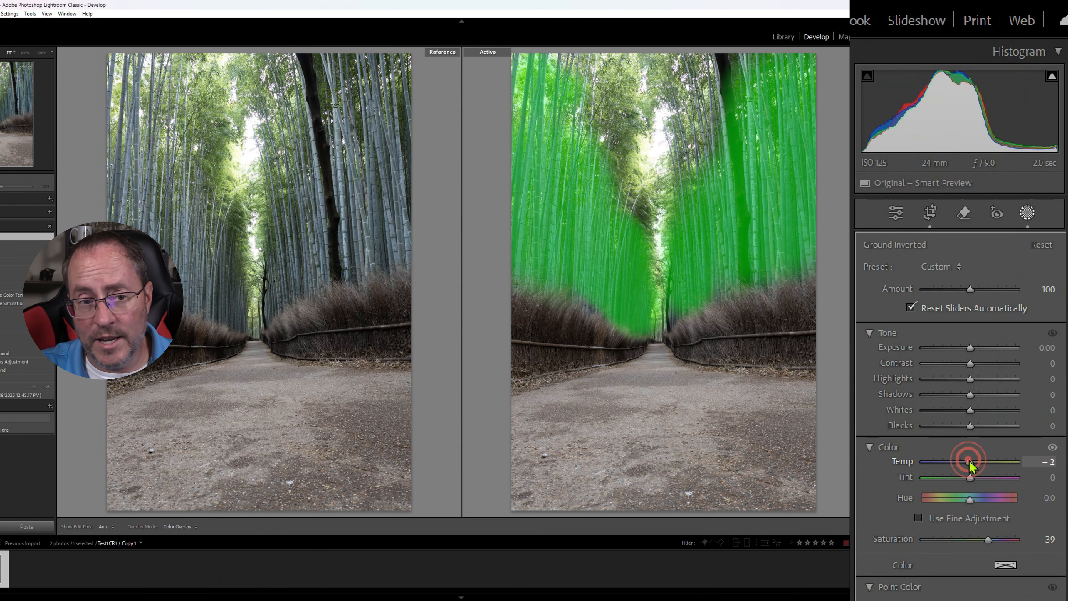
left_click_drag(971, 462, 987, 467)
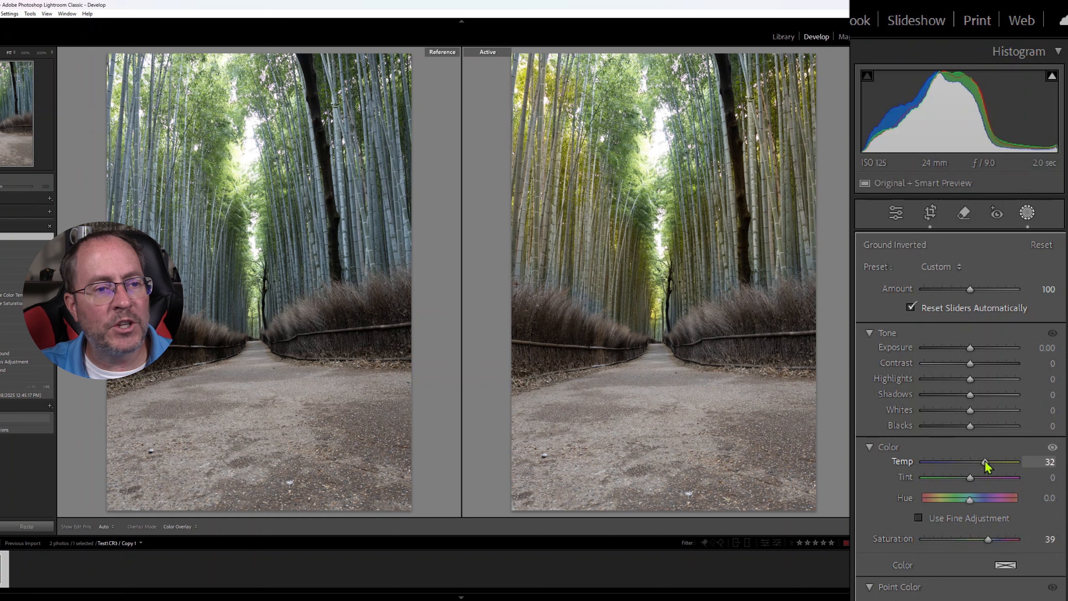
- Add a brush with Feather 32 to the Ground Inverted mask, checking coverage with the overlay and hiding it for painting
key("o")
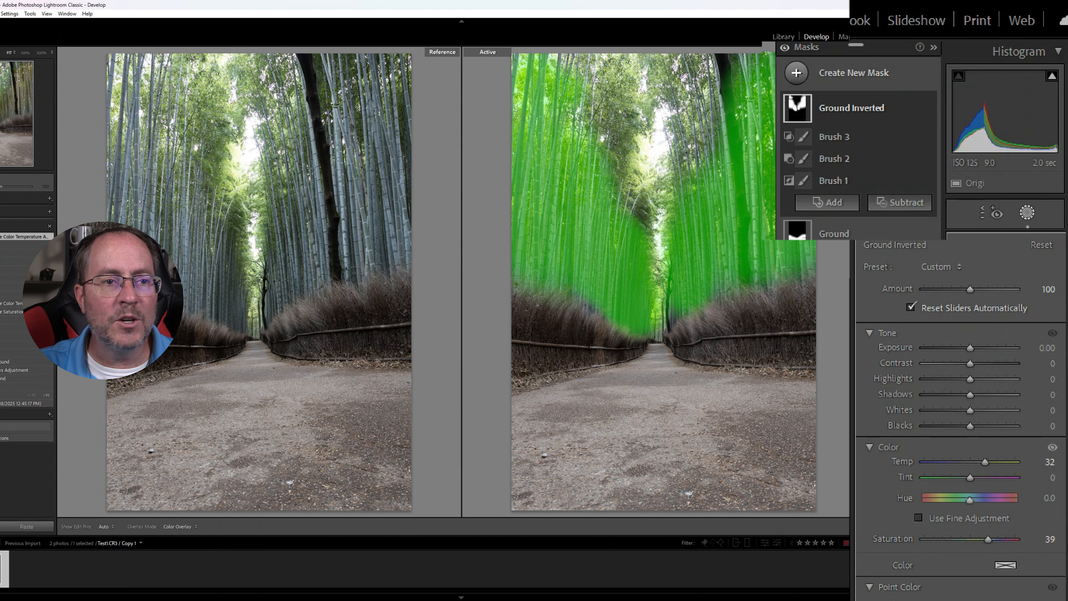
left_click(832, 206)
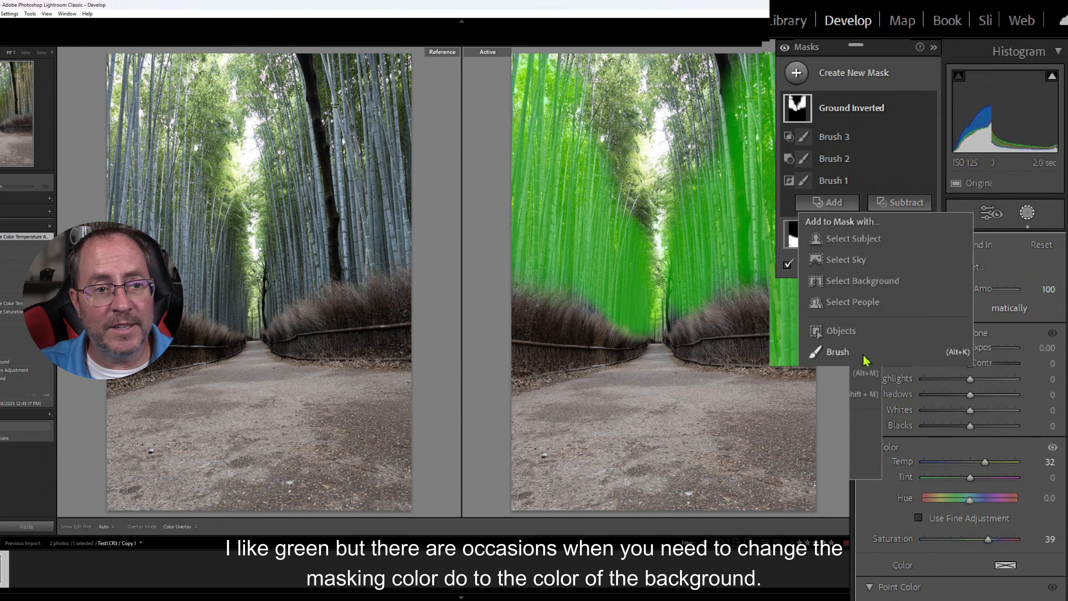
left_click(863, 357)
left_click(982, 293)
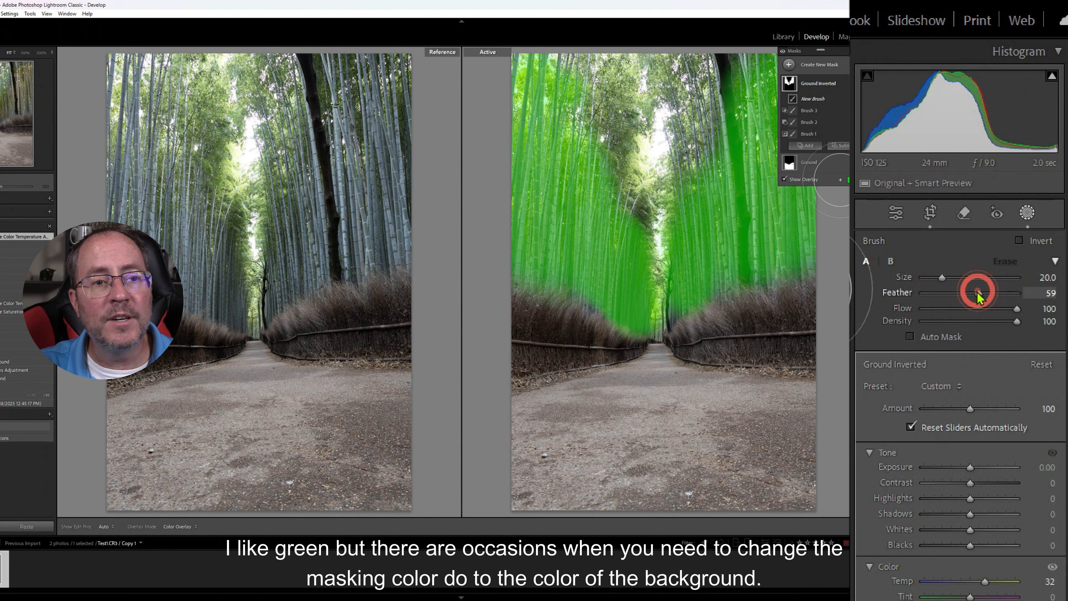
left_click_drag(978, 294, 953, 293)
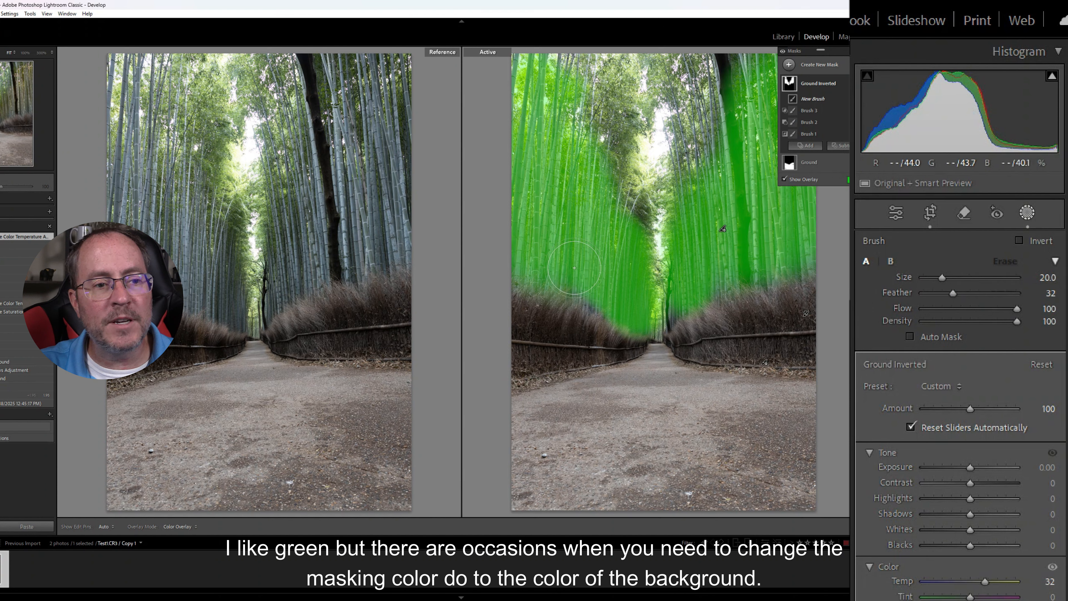
left_click(784, 179)
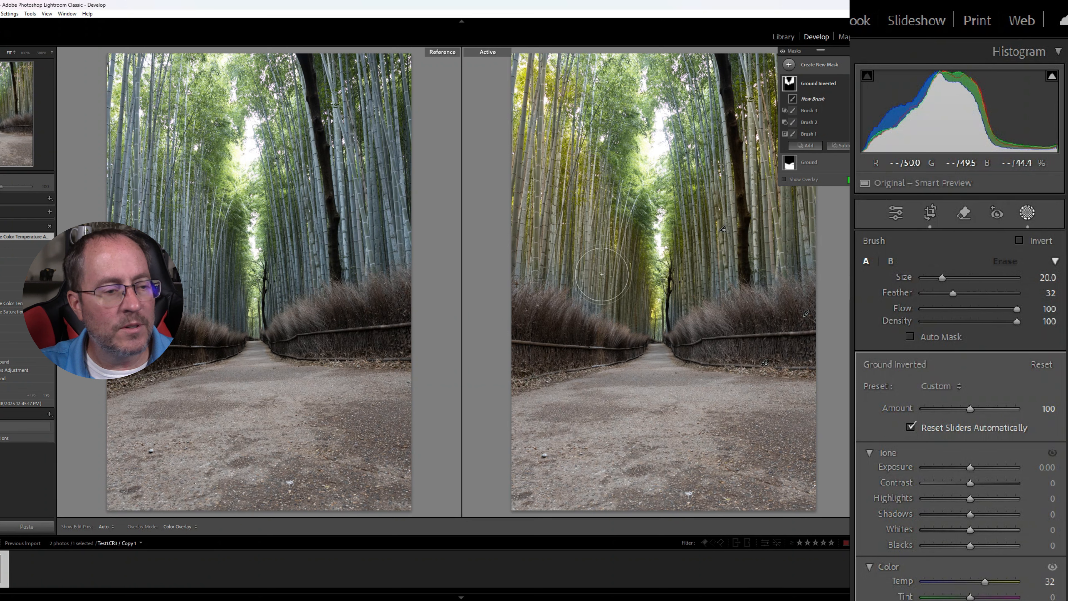
- Paint the lower bamboo on both sides of the path, reducing the brush to 9.0 for the edges, and set the mask's Temp to 17
mouse_move(601, 274)
left_mouse_down()
mouse_move(516, 250)
mouse_move(619, 291)
left_mouse_up()
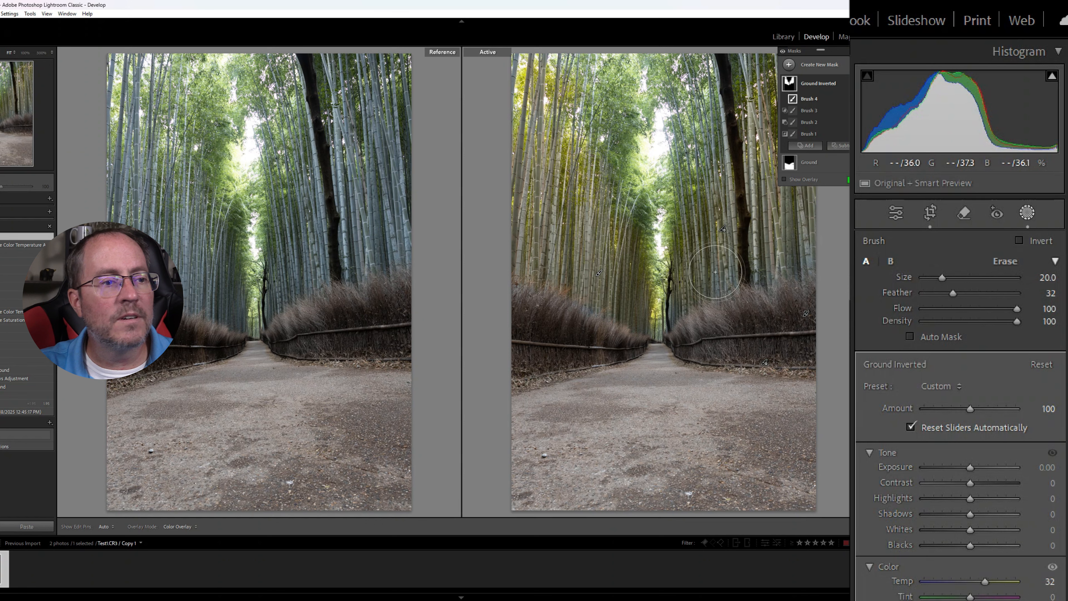
left_click_drag(715, 272, 813, 252)
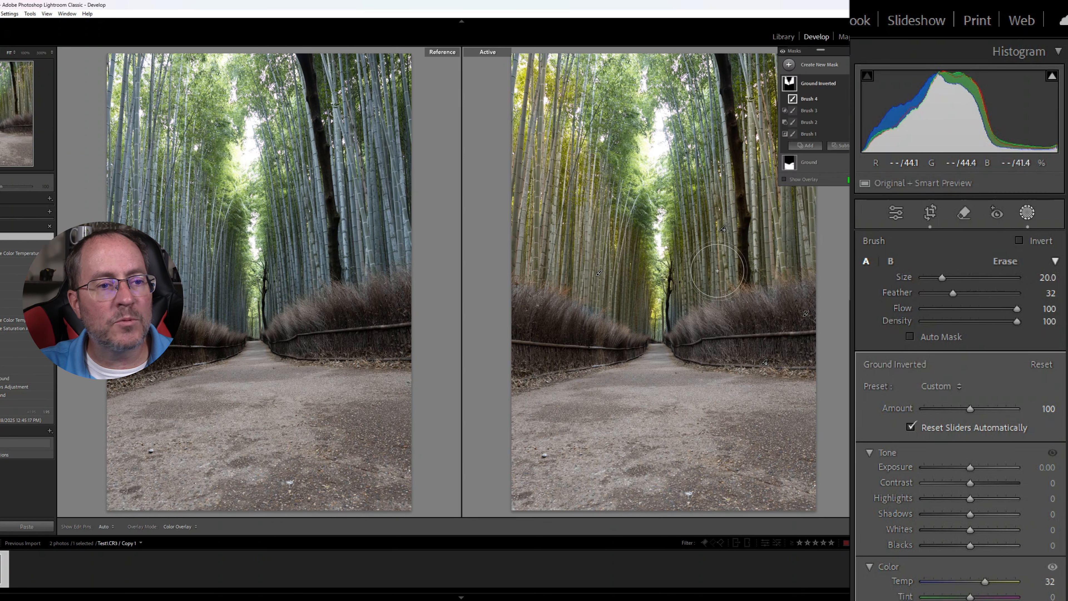
scroll(718, 271, "down", 11)
left_click_drag(674, 302, 673, 316)
mouse_move(593, 303)
left_mouse_down()
mouse_move(580, 298)
mouse_move(636, 319)
left_mouse_up()
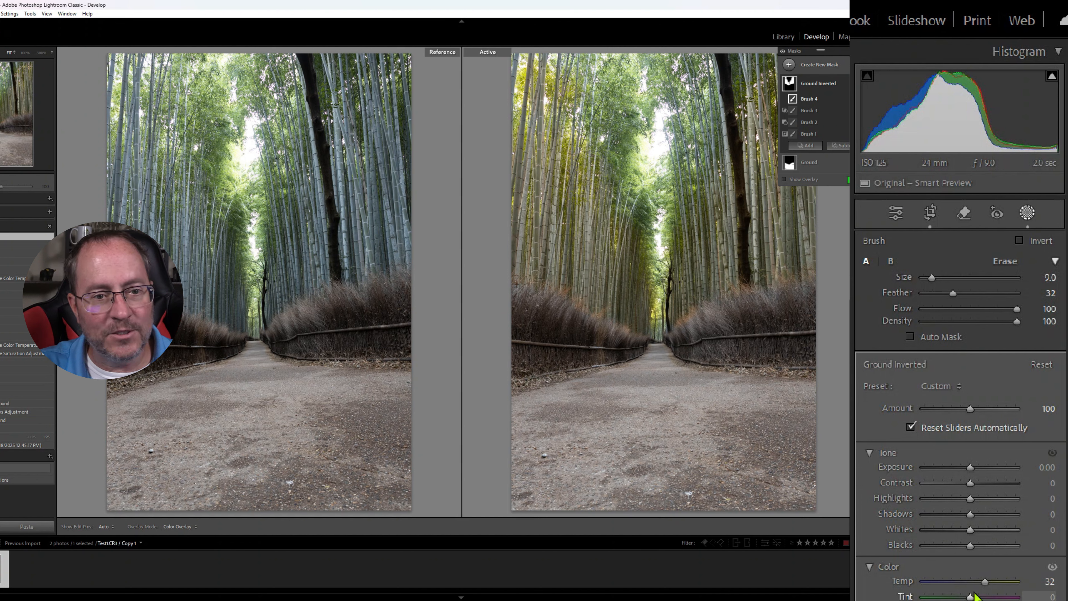
left_click_drag(985, 581, 979, 583)
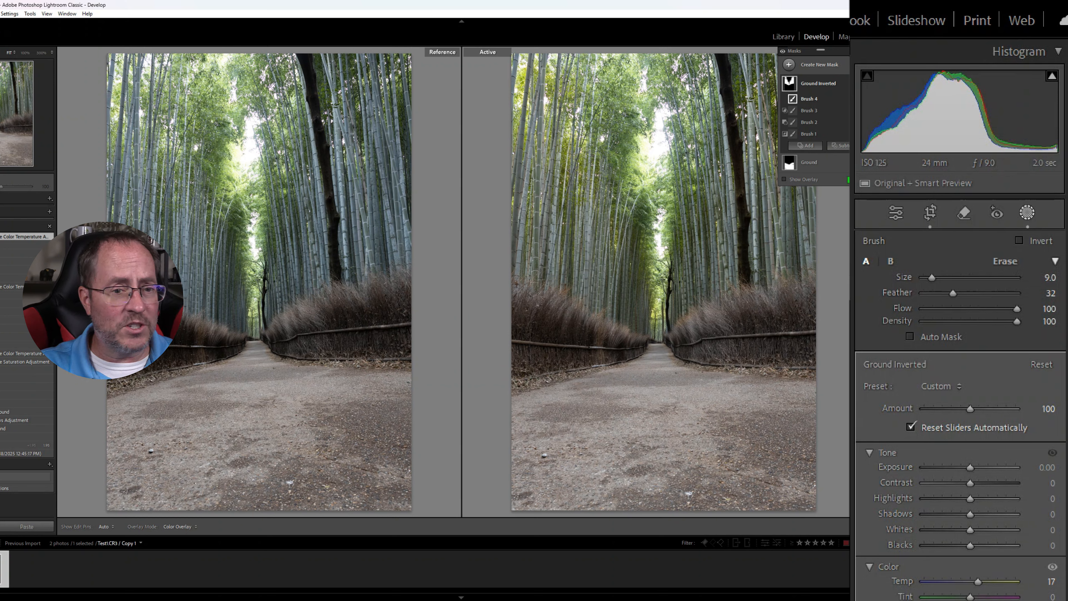
- Set the photo's Color Mixer Hue to -41 for Aqua and -26 for Blue
left_click(895, 213)
scroll(959, 337, "down", 10)
left_click_drag(964, 358, 949, 358)
left_click_drag(964, 342, 943, 350)
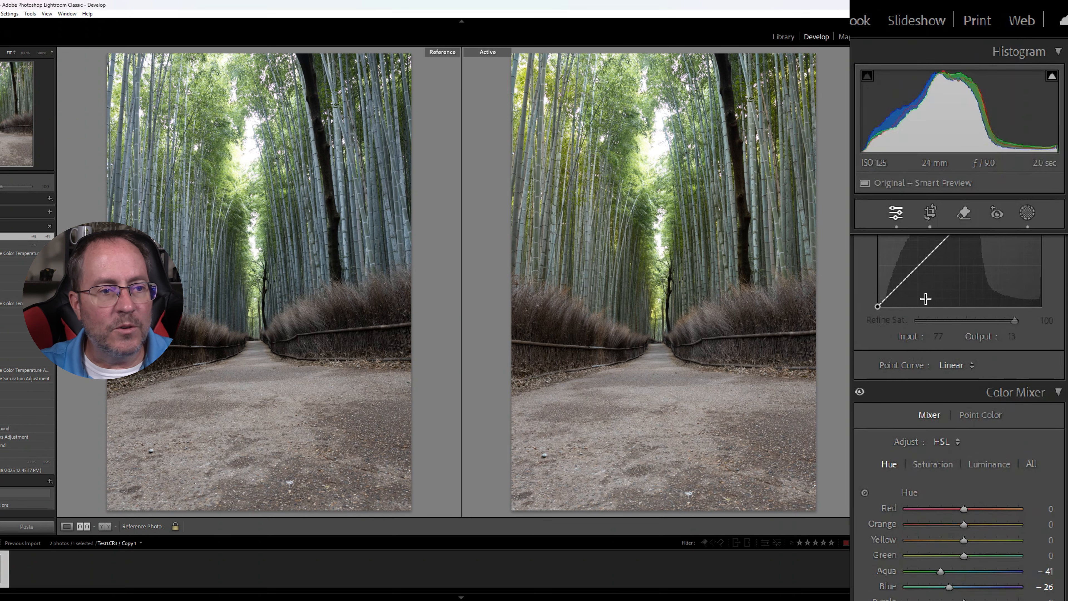
- Turn on the highlight clipping warning and rename the Ground Inverted mask as Bamboo
left_click(1052, 76)
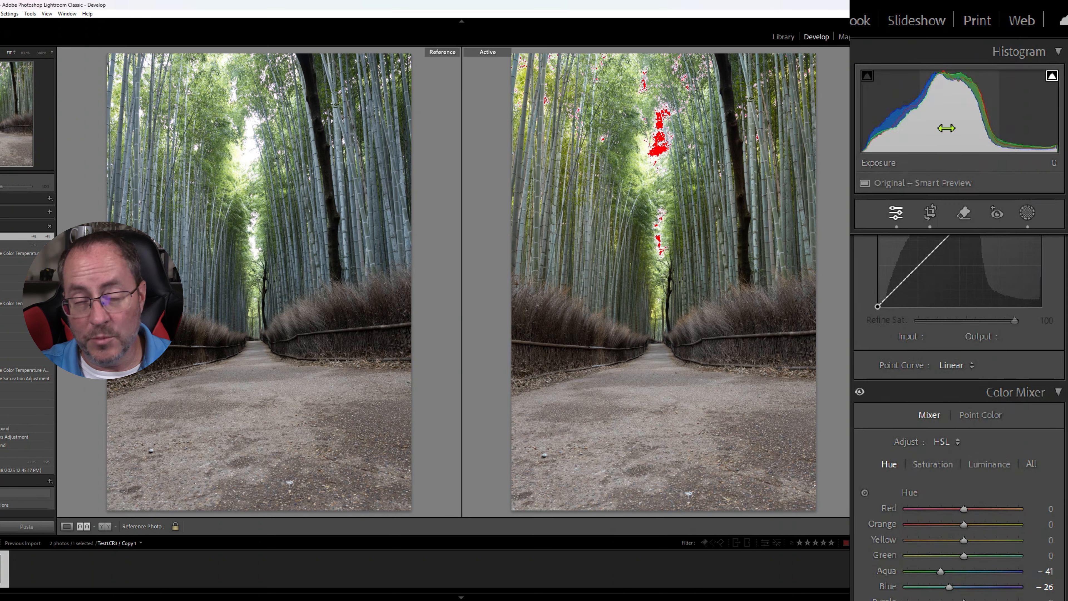
left_click(1027, 213)
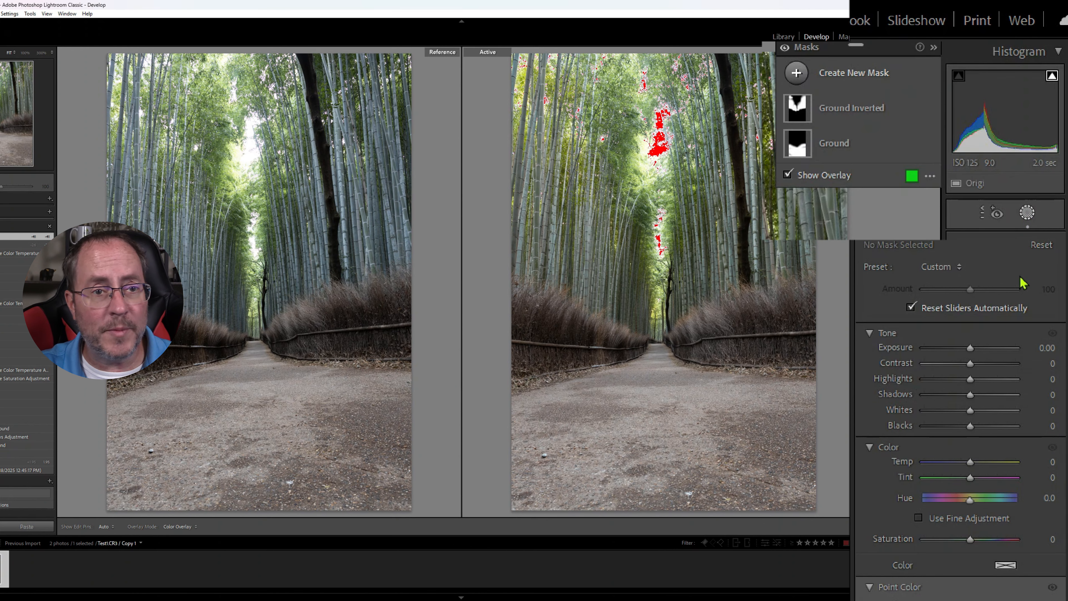
left_click(851, 112)
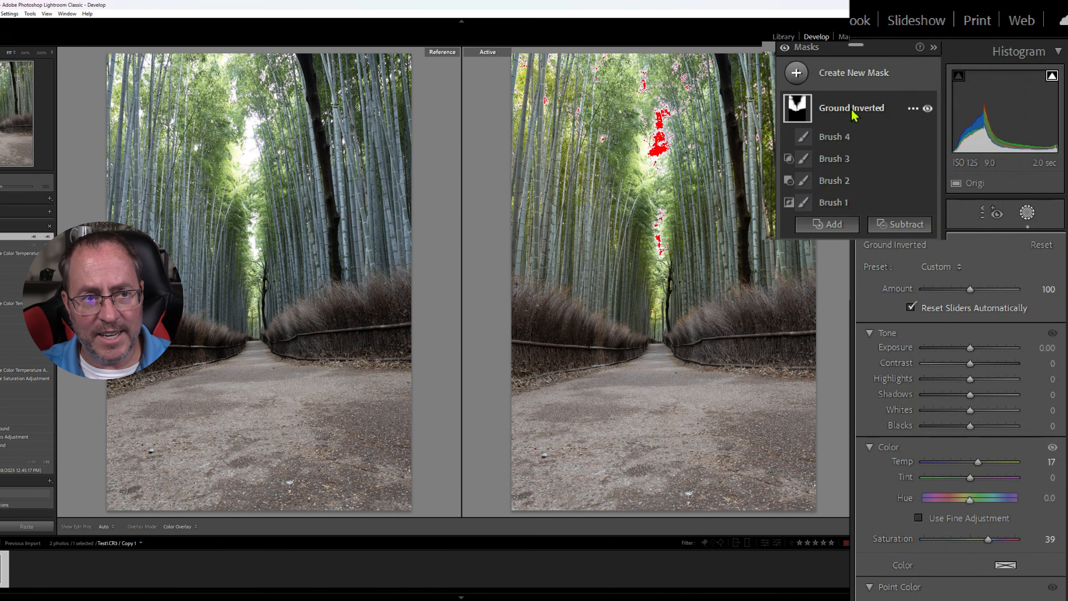
right_click(852, 116)
left_click(894, 122)
type("Bamboo")
key("Return")
- Brush the ground and the brushwood fences on both sides of the path out of the Bamboo Inverted mask
key("h")
mouse_move(815, 294)
left_mouse_down()
mouse_move(800, 310)
mouse_move(635, 338)
mouse_move(467, 314)
mouse_move(842, 401)
mouse_move(489, 442)
mouse_move(810, 442)
mouse_move(560, 512)
mouse_move(577, 444)
left_mouse_up()
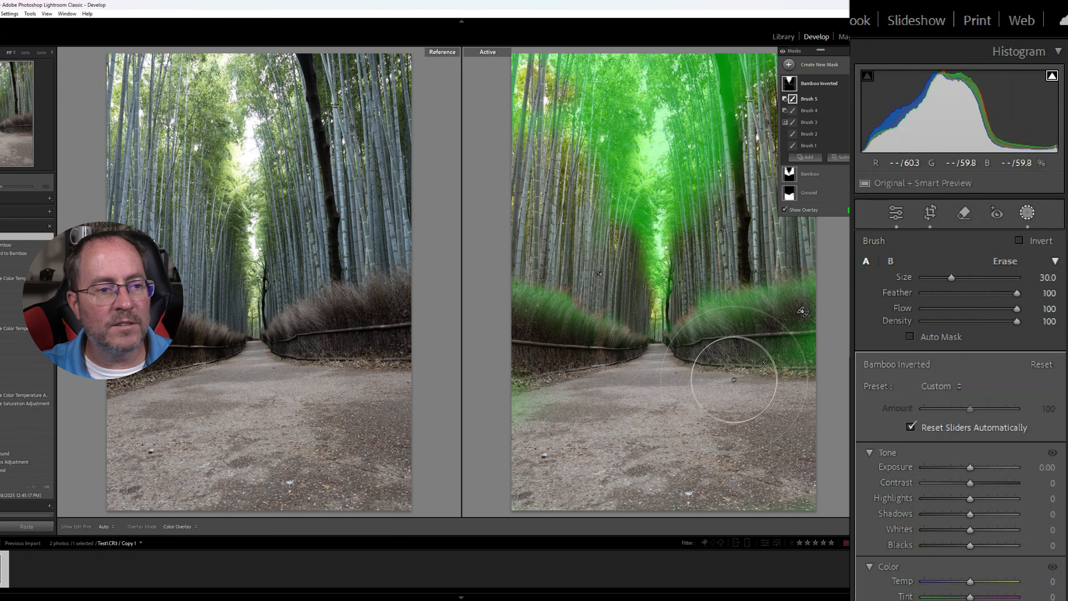
left_click_drag(543, 310, 581, 324)
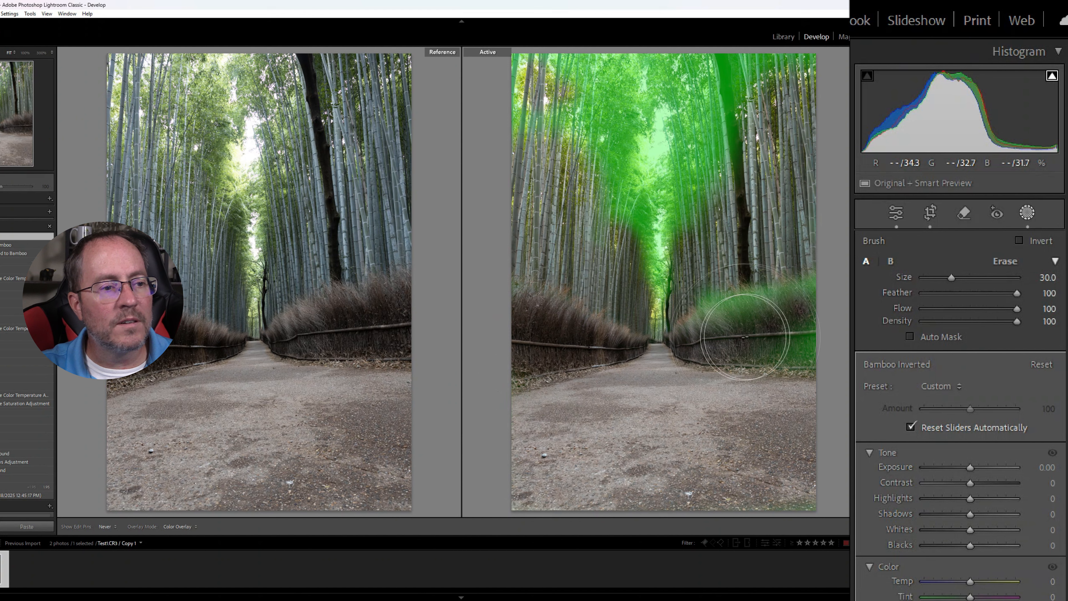
left_click_drag(740, 322, 837, 336)
left_click_drag(652, 336, 673, 324)
- Reduce the brush to size 16.0 and Feather 35, and paint the upper bamboo out of the mask around the central sky gap
scroll(707, 255, "down", 4)
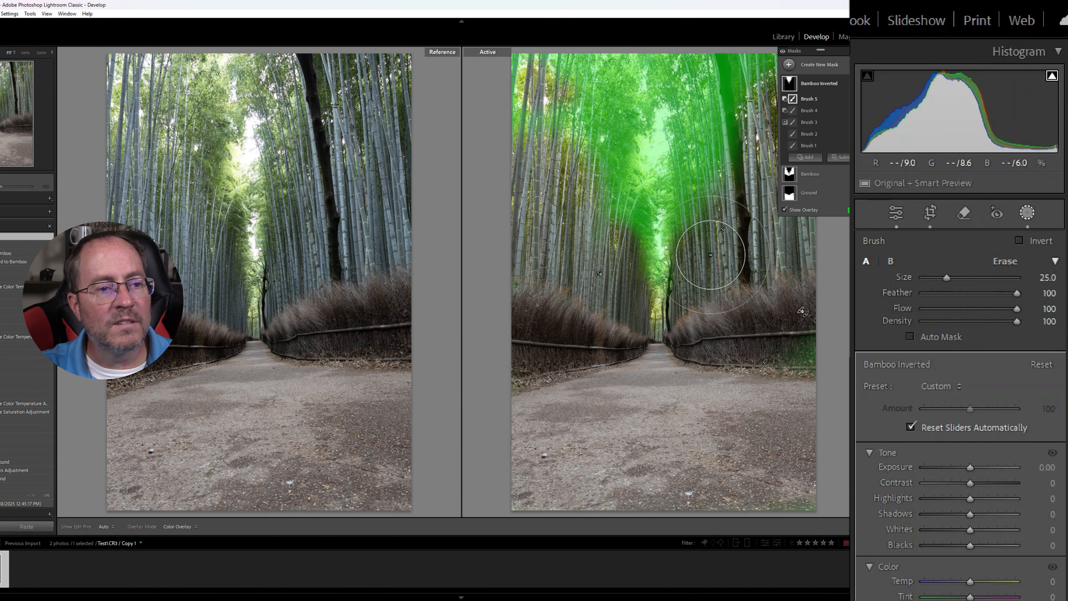
scroll(705, 255, "down", 1)
scroll(703, 255, "down", 4, "shift")
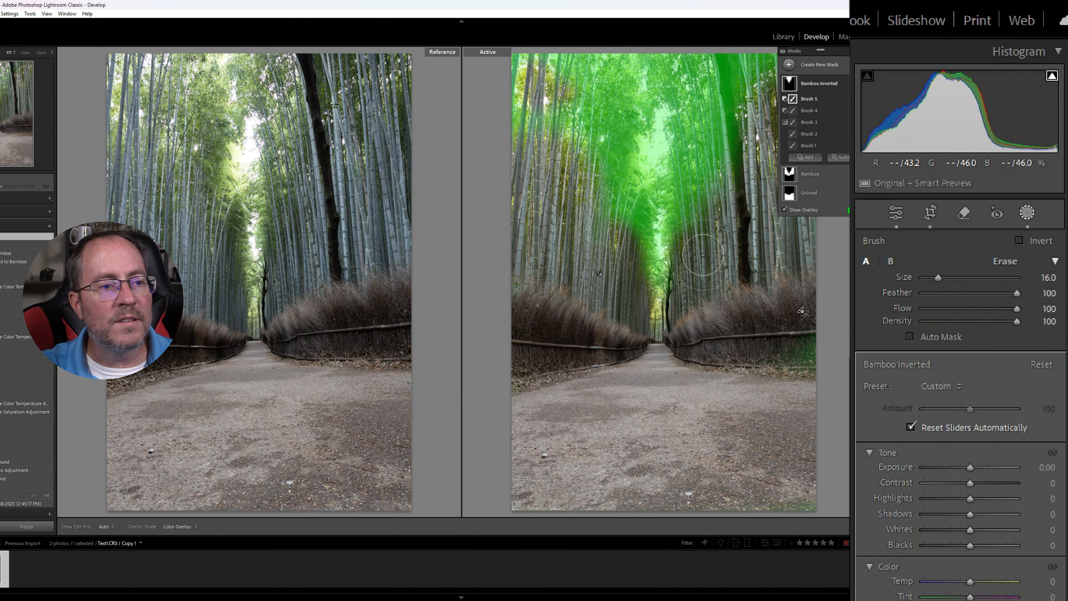
scroll(700, 256, "down", 3, "shift")
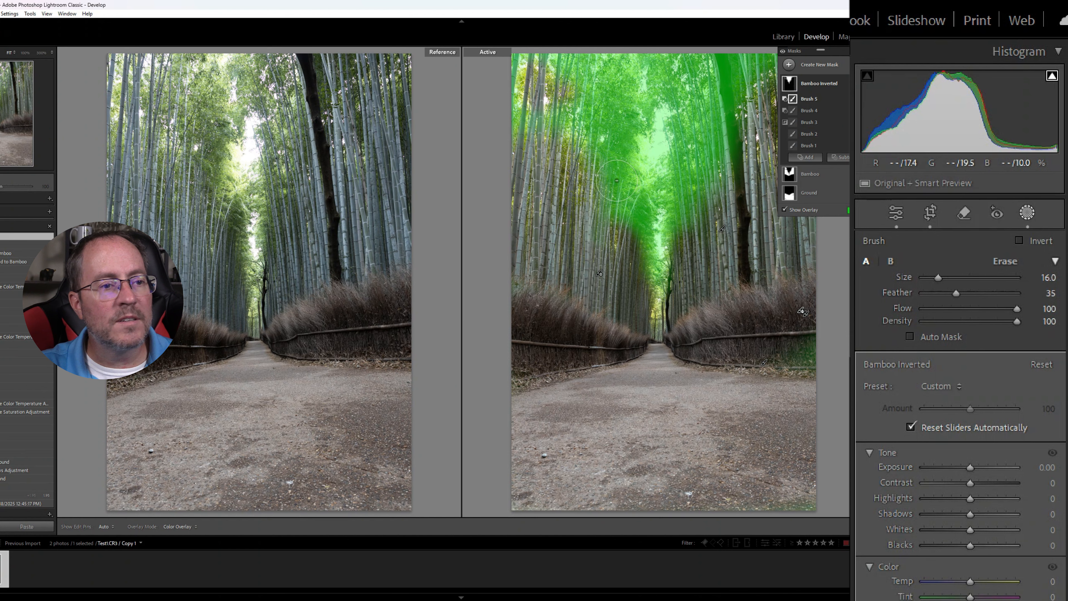
mouse_move(606, 172)
left_mouse_down()
mouse_move(598, 159)
mouse_move(624, 233)
mouse_move(605, 111)
mouse_move(581, 128)
mouse_move(568, 113)
mouse_move(538, 135)
mouse_move(519, 93)
left_mouse_up()
mouse_move(689, 244)
left_mouse_down()
mouse_move(728, 144)
mouse_move(797, 57)
mouse_move(828, 45)
mouse_move(724, 70)
mouse_move(692, 197)
mouse_move(718, 75)
left_mouse_up()
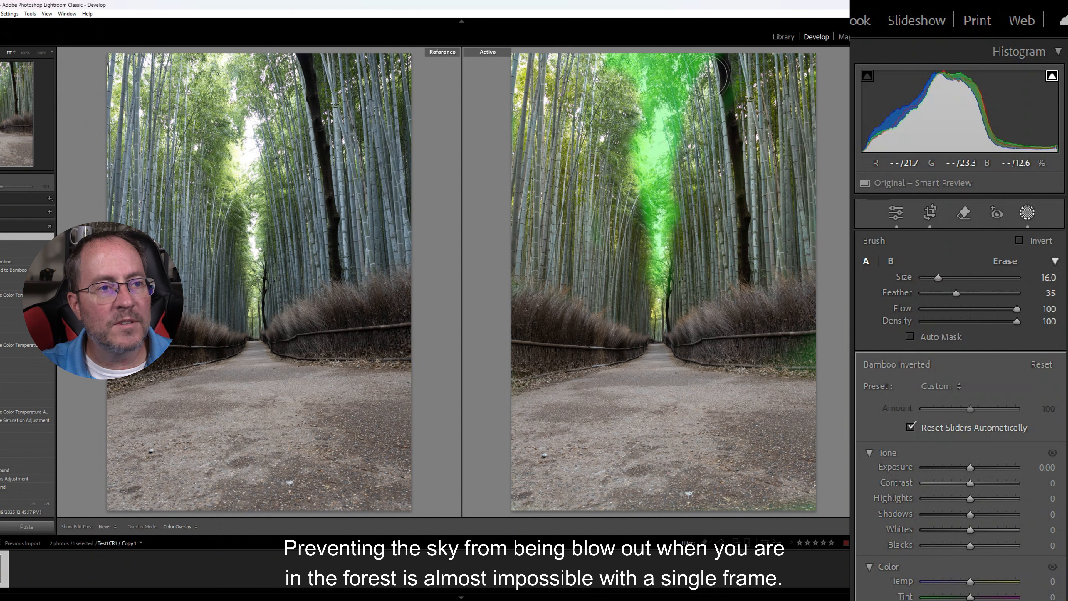
left_click_drag(651, 53, 618, 80)
left_click_drag(617, 175, 634, 197)
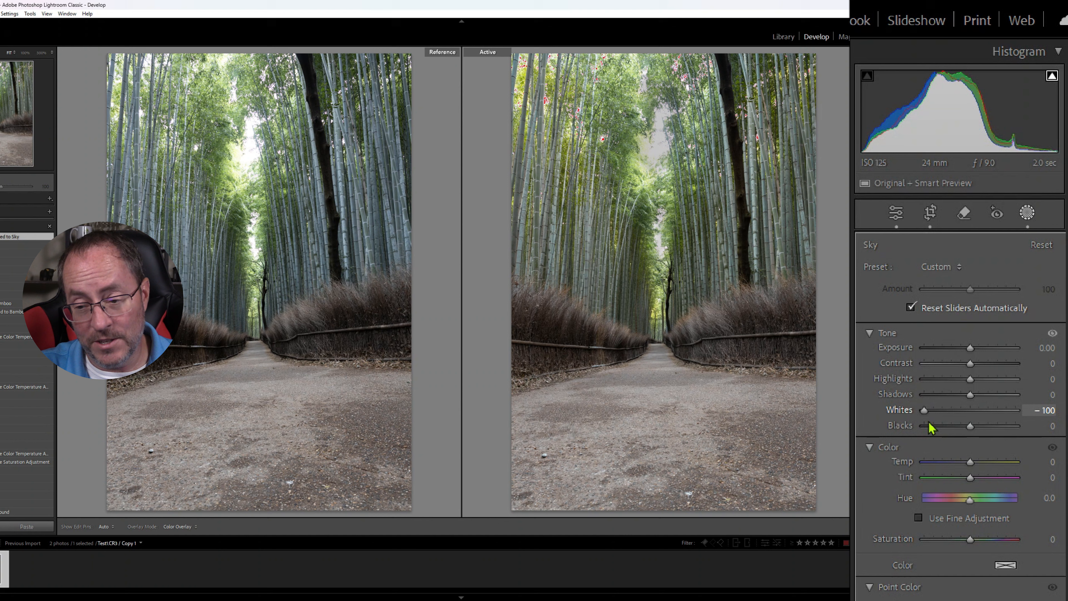
- Set the Sky mask's Whites to -7
mouse_move(963, 416)
left_mouse_down()
mouse_move(978, 416)
mouse_move(966, 413)
mouse_move(968, 438)
left_mouse_up()
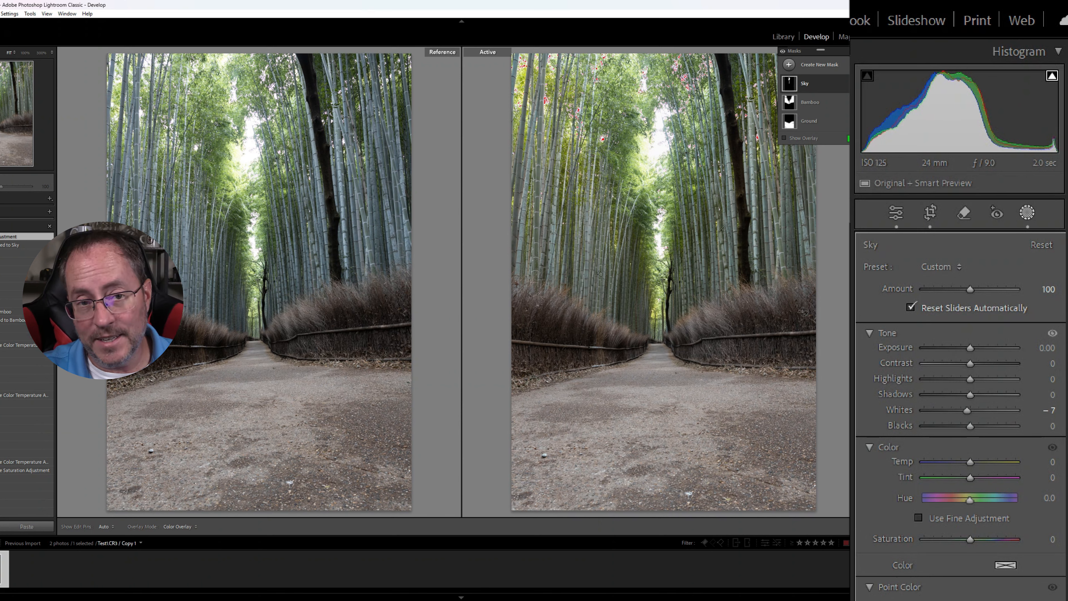
- Apply Color Grading to the whole photo, shifting the Shadows slightly towards blue and the Highlights slightly towards yellow
key("shift+w")
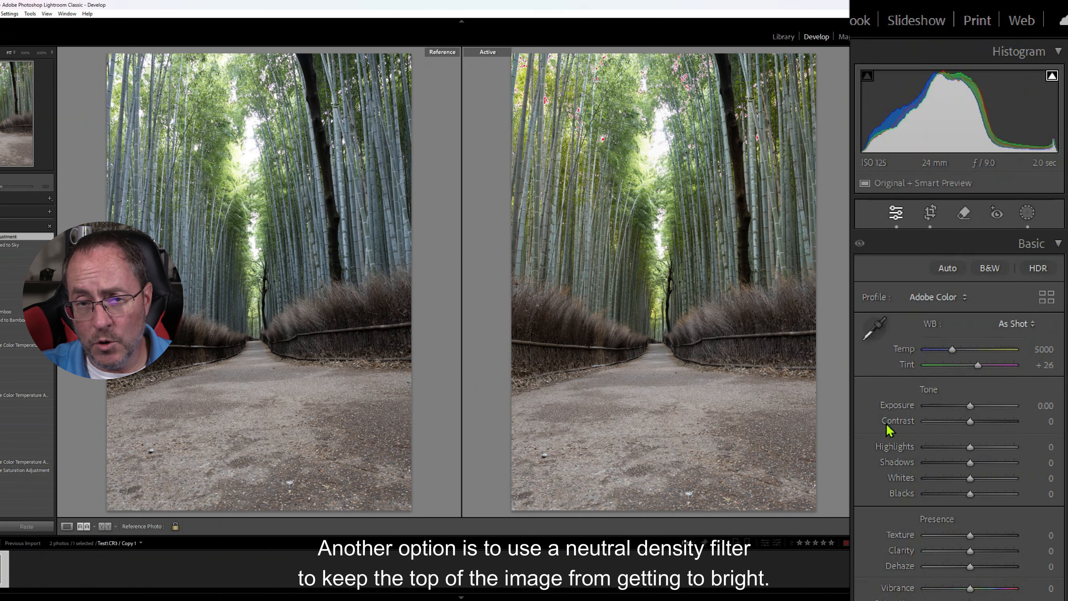
scroll(889, 429, "down", 15)
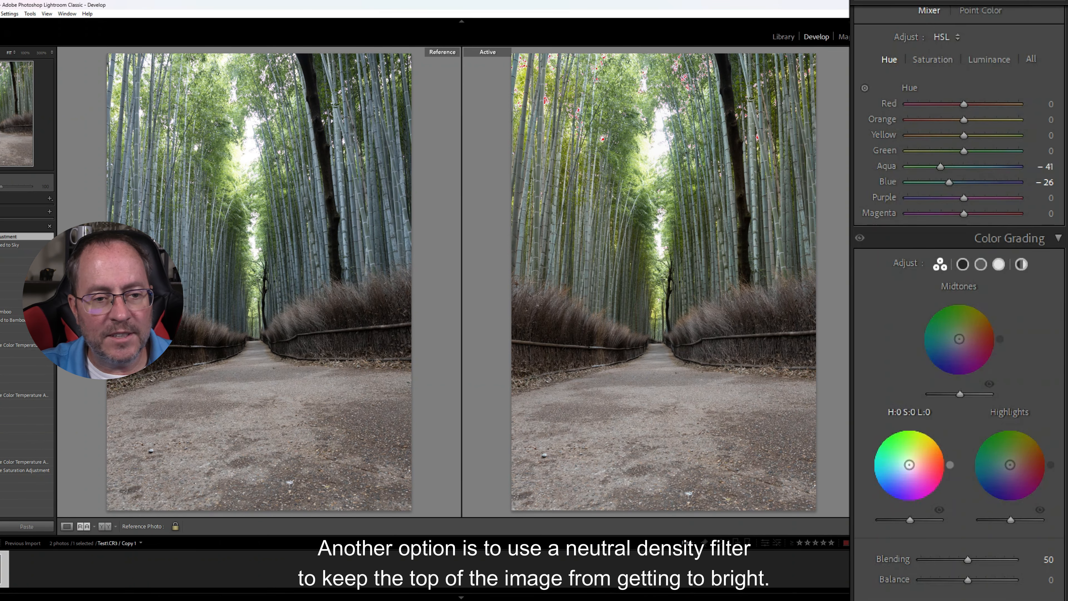
left_click_drag(909, 464, 903, 468)
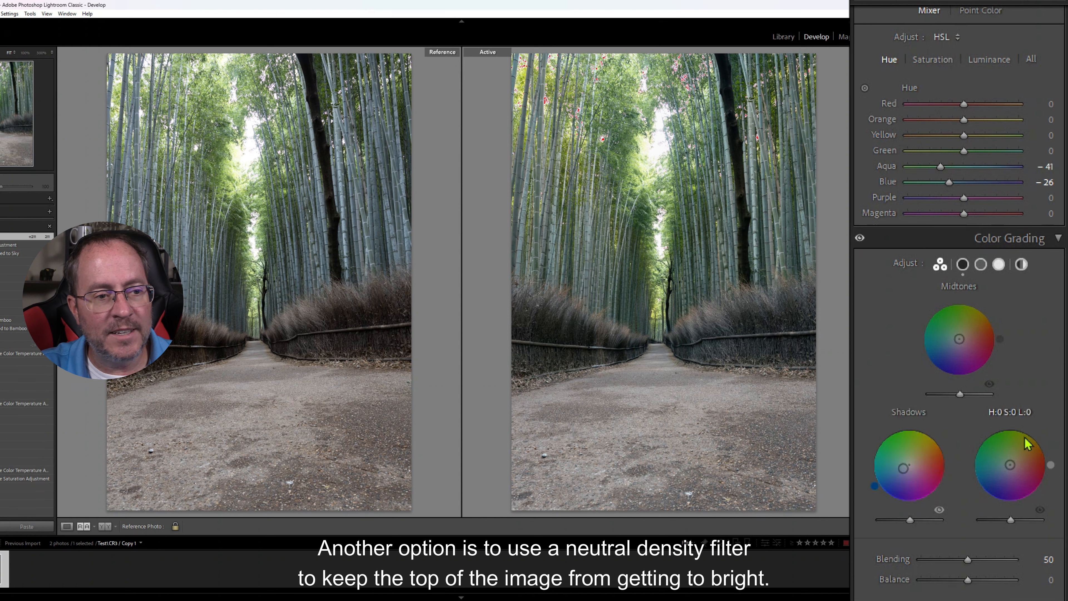
mouse_move(1010, 465)
left_mouse_down()
mouse_move(1025, 447)
mouse_move(1014, 459)
left_mouse_up()
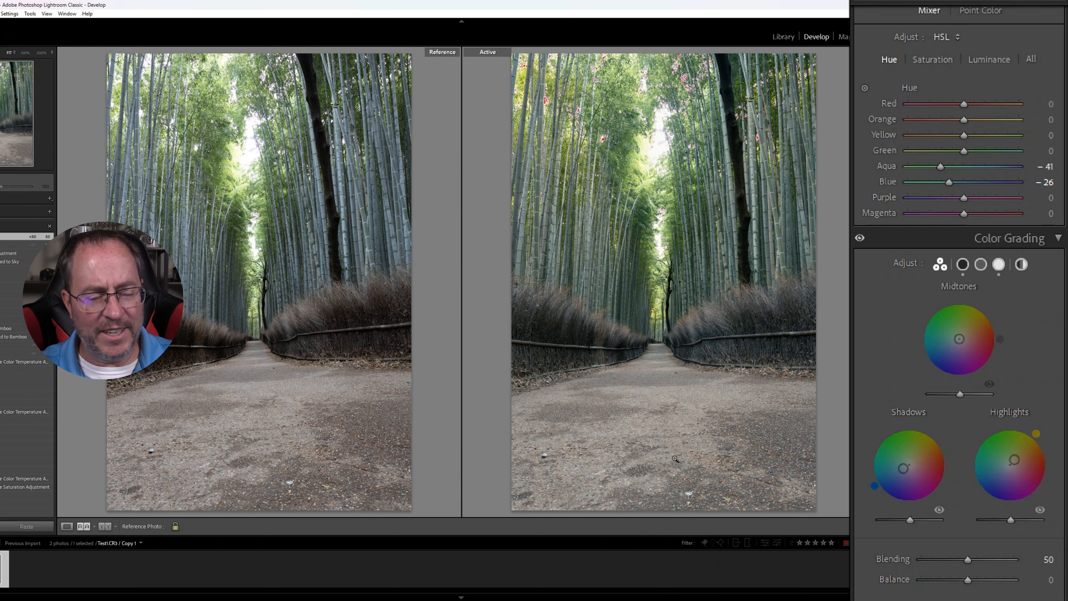
- Set the Ground mask's Temp to 12 and show the photo's before version for comparison
left_click(1030, 215)
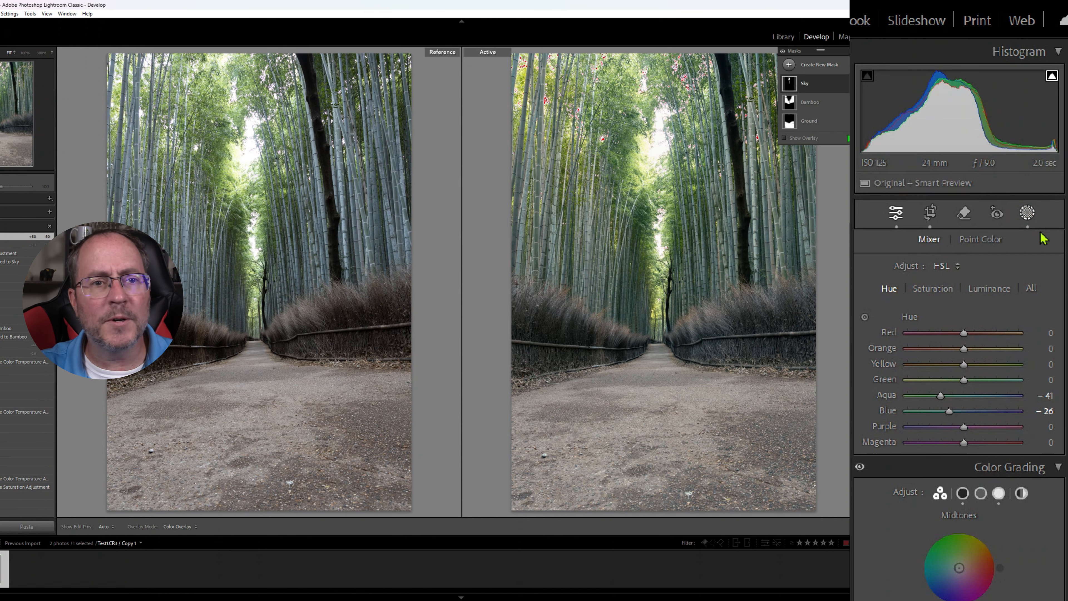
left_click(861, 181)
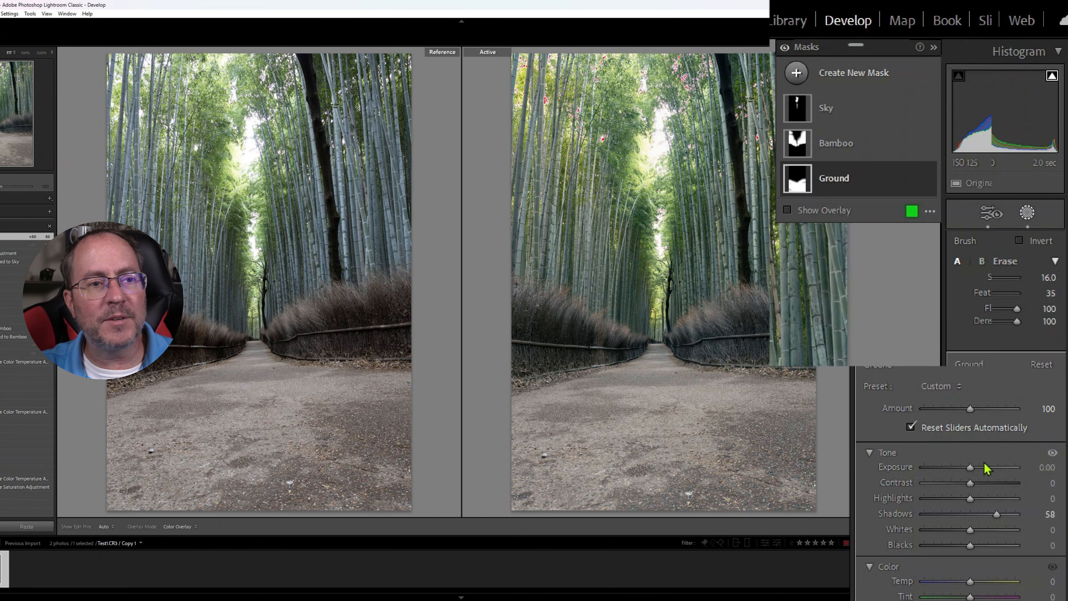
left_click_drag(967, 359, 973, 356)
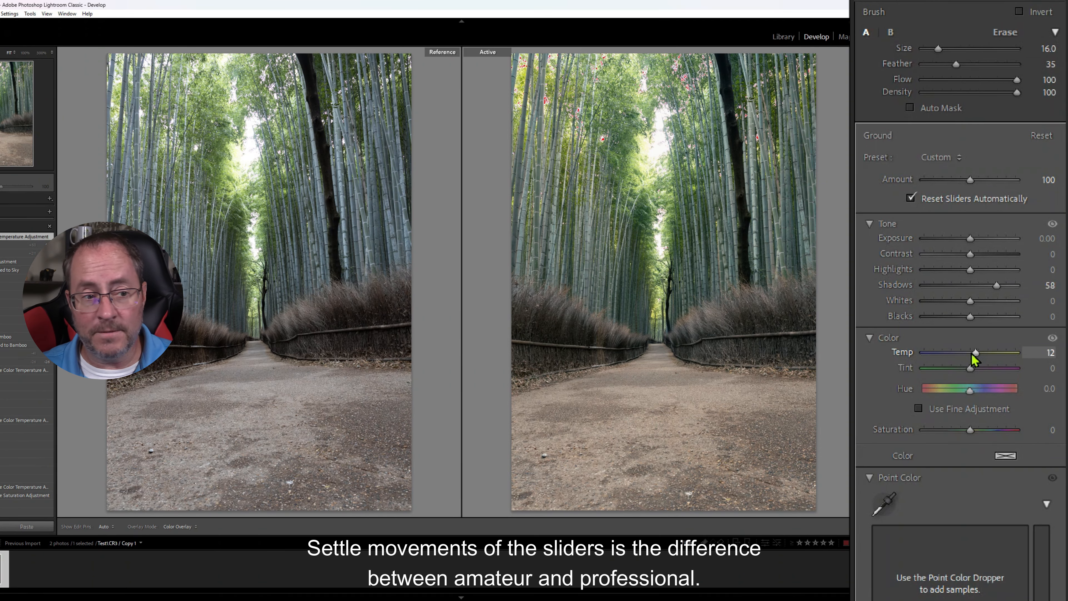
key("backslash")
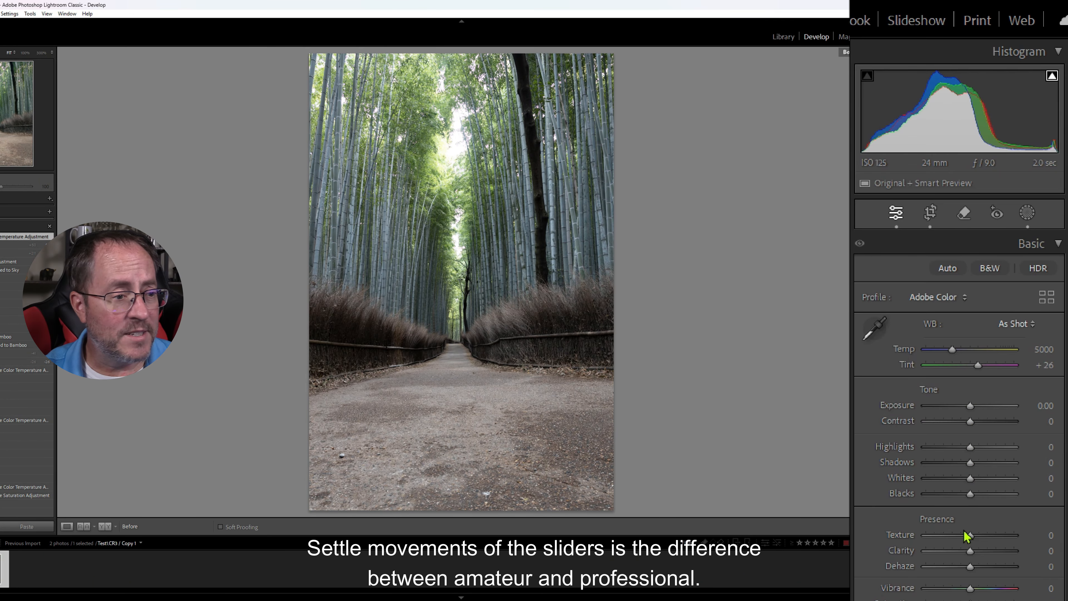